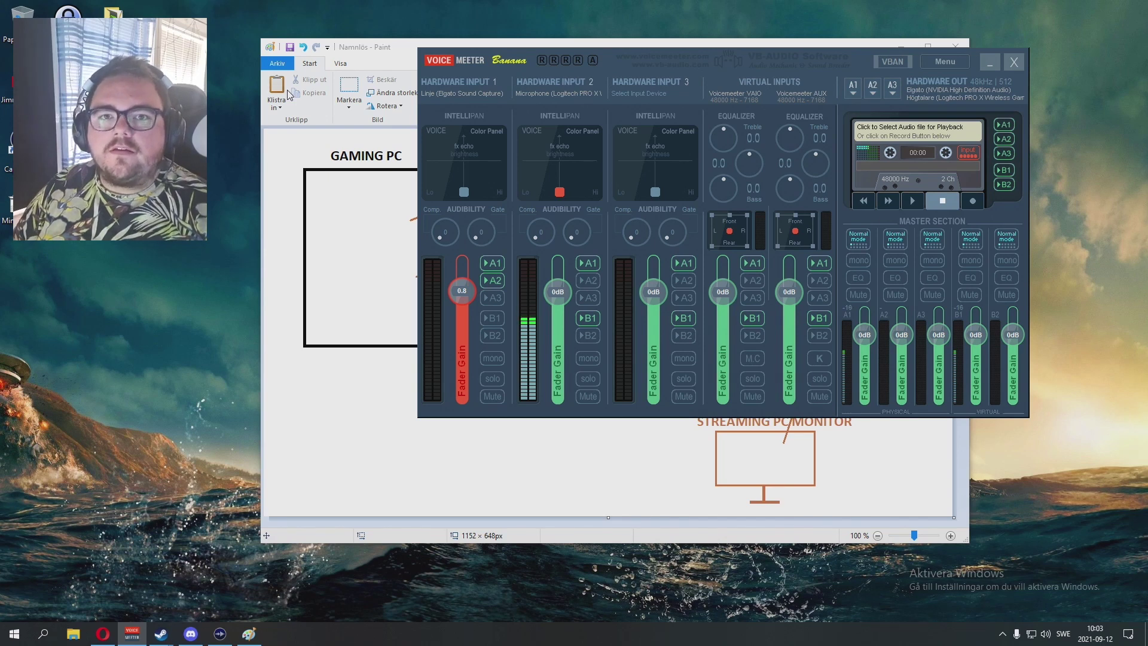
Minimise VoiceMeeter Banana to show the Paint dual-PC wiring diagram.
left_click(990, 61)
Move the Paint wiring diagram window slightly up and to the left.
left_click_drag(849, 46, 828, 35)
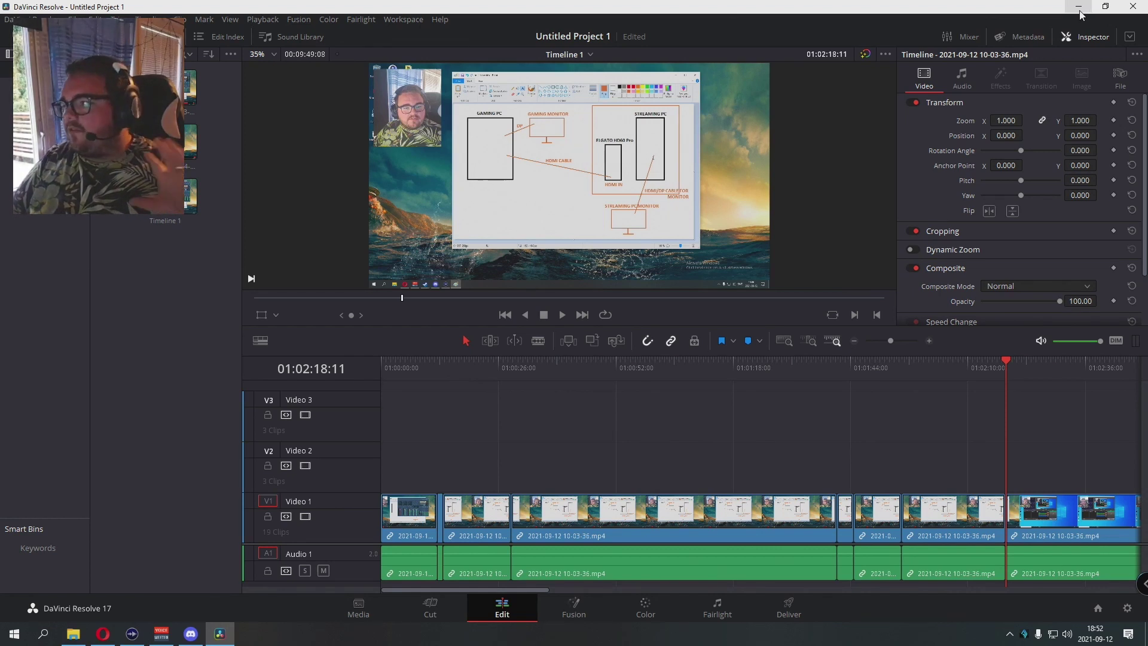
Minimise DaVinci Resolve and bring up the desktop context menu.
left_click(1083, 6)
right_click(514, 188)
right_click(412, 172)
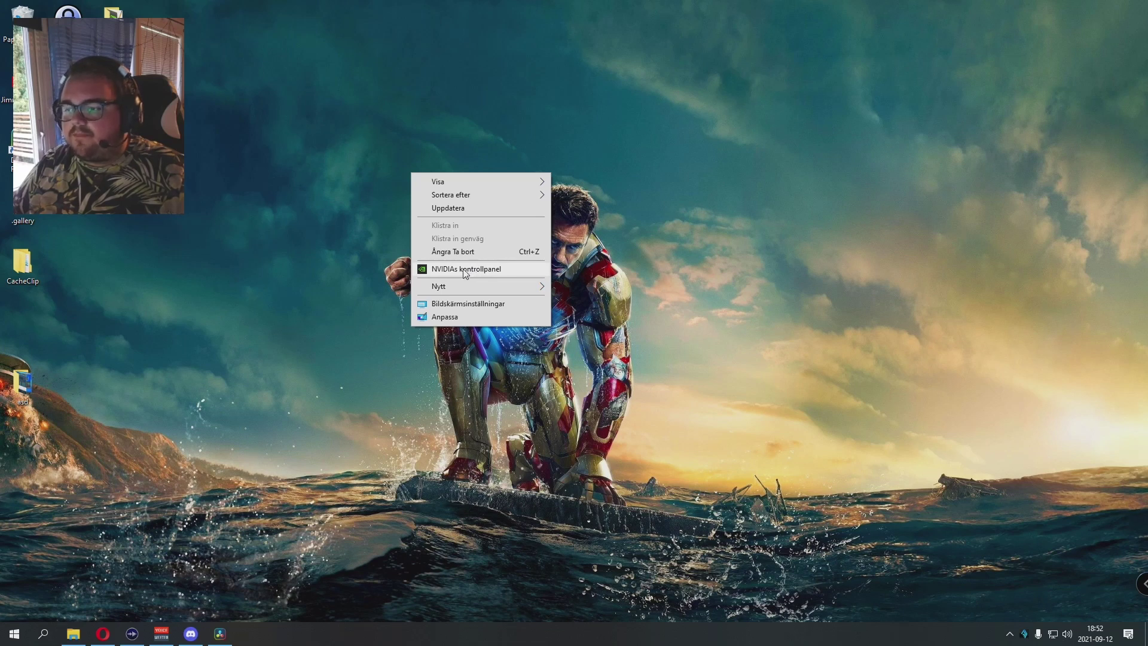
Launch NVIDIA Control Panel and set the BenQ ZOWIE and Elgato displays to extend.
left_click(441, 268)
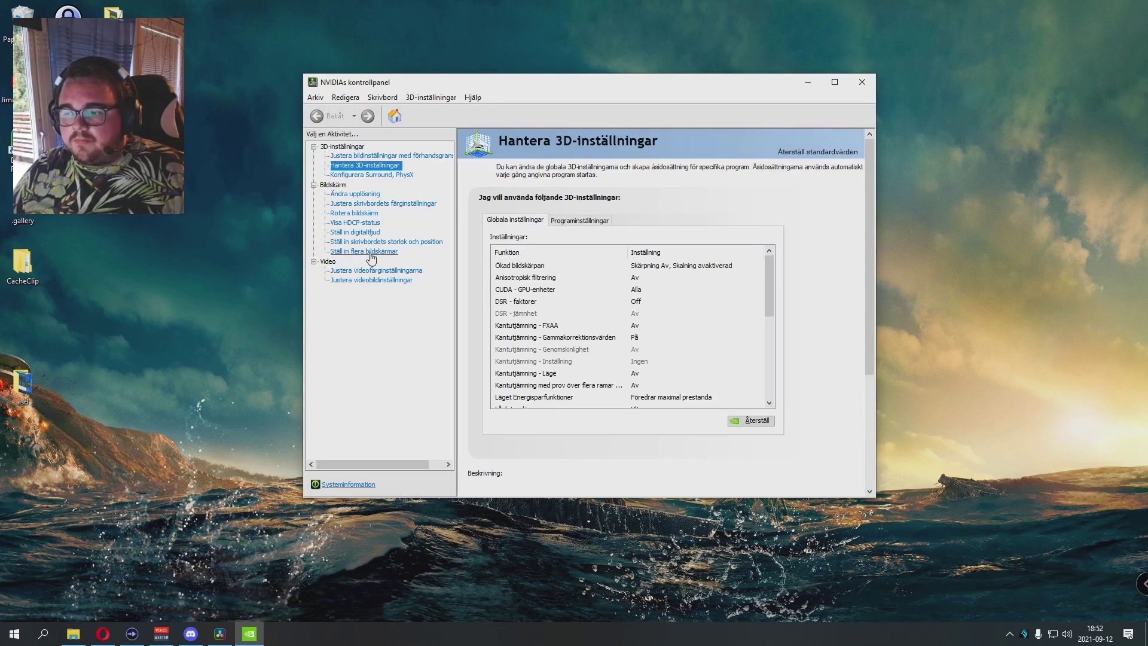
left_click(378, 251)
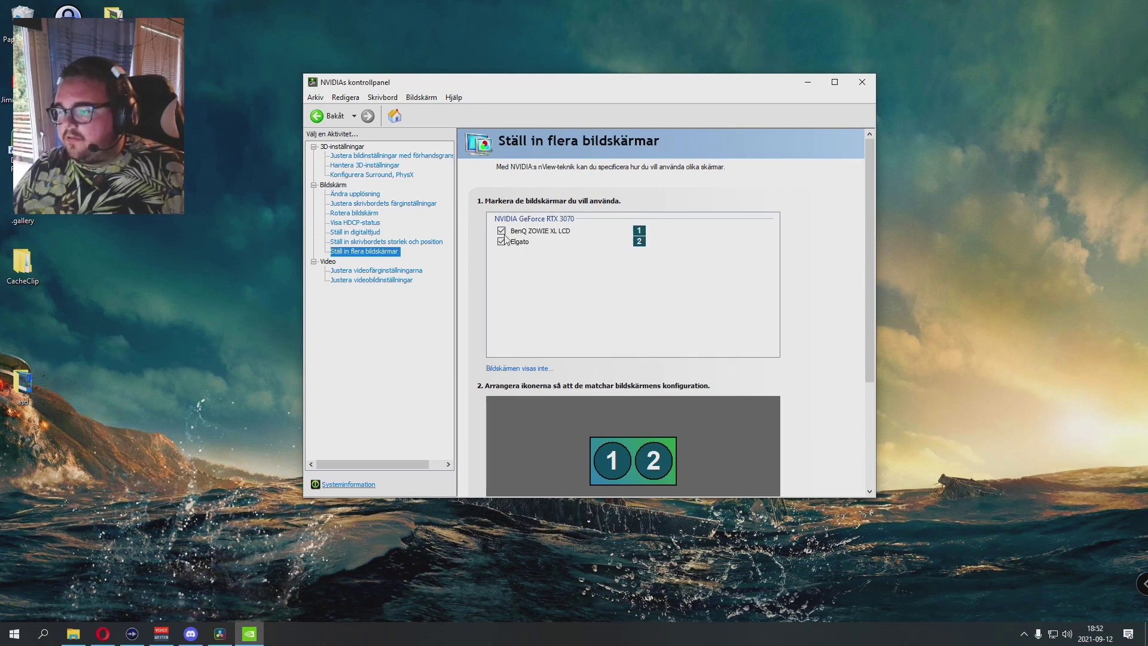
left_click(541, 233)
left_click(522, 242)
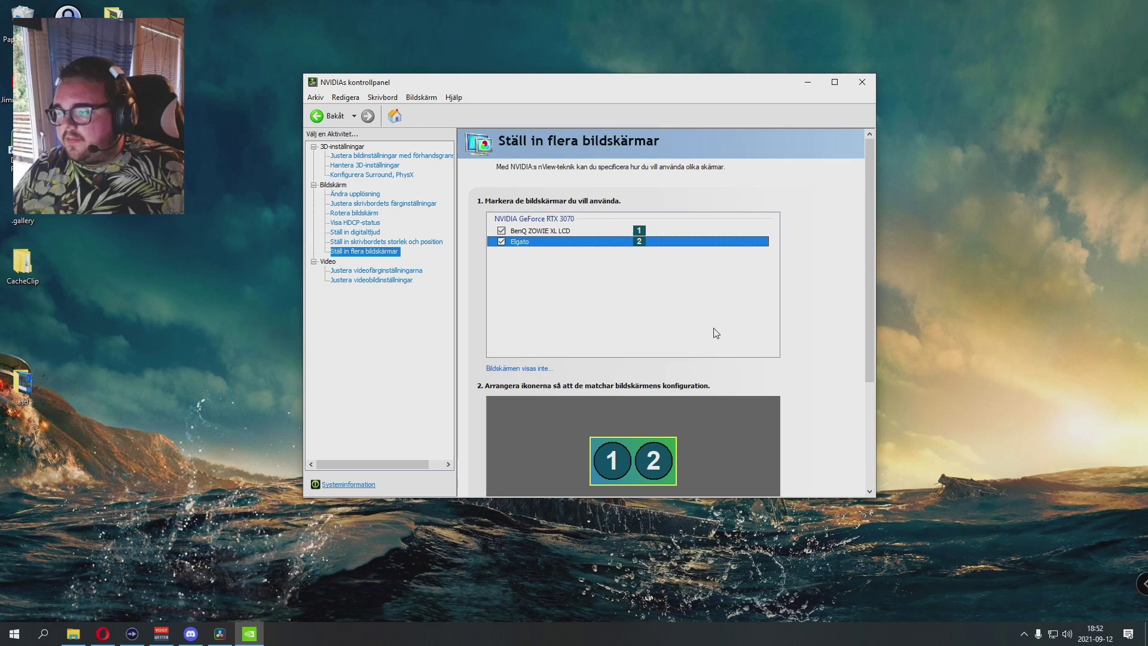
scroll(751, 351, "down", 3)
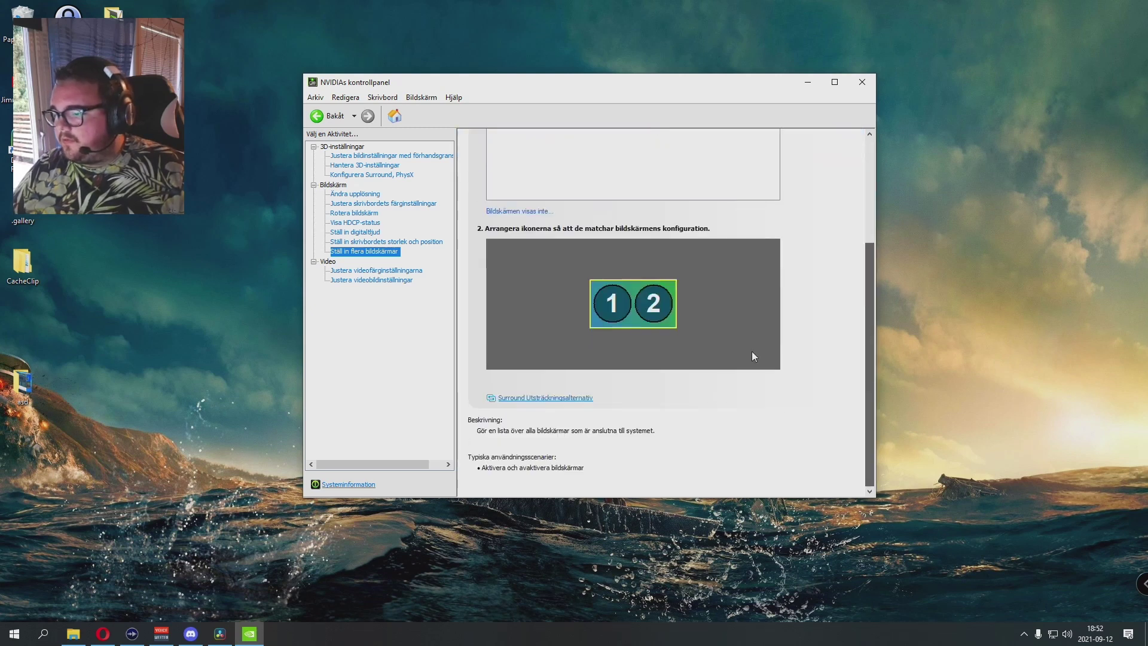
right_click(623, 306)
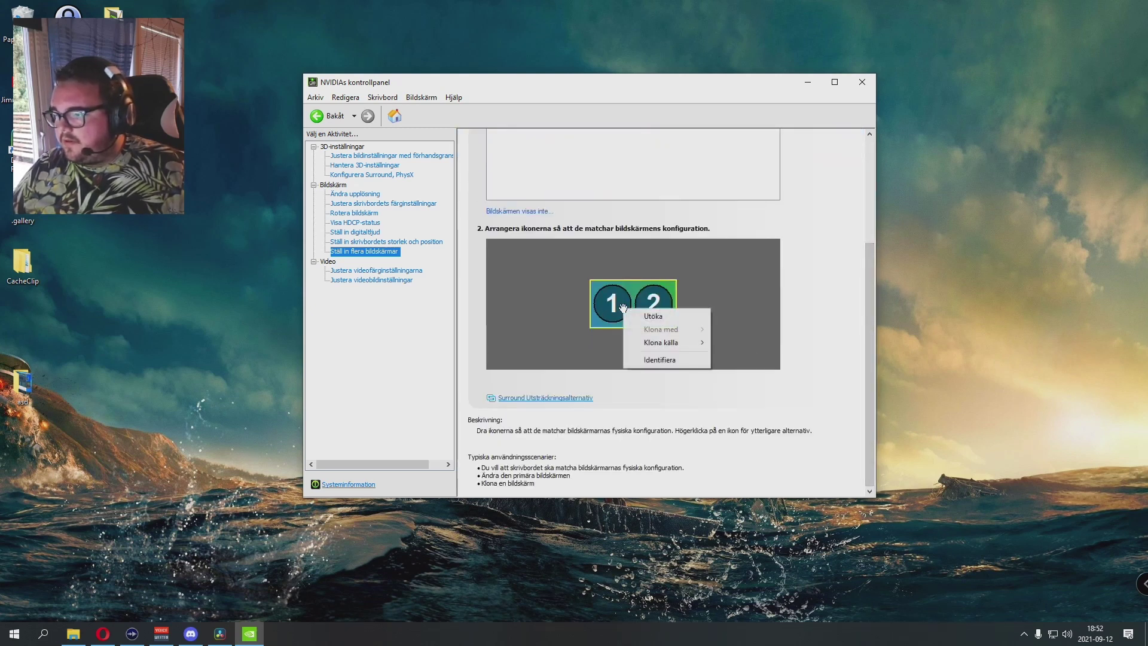
left_click(675, 315)
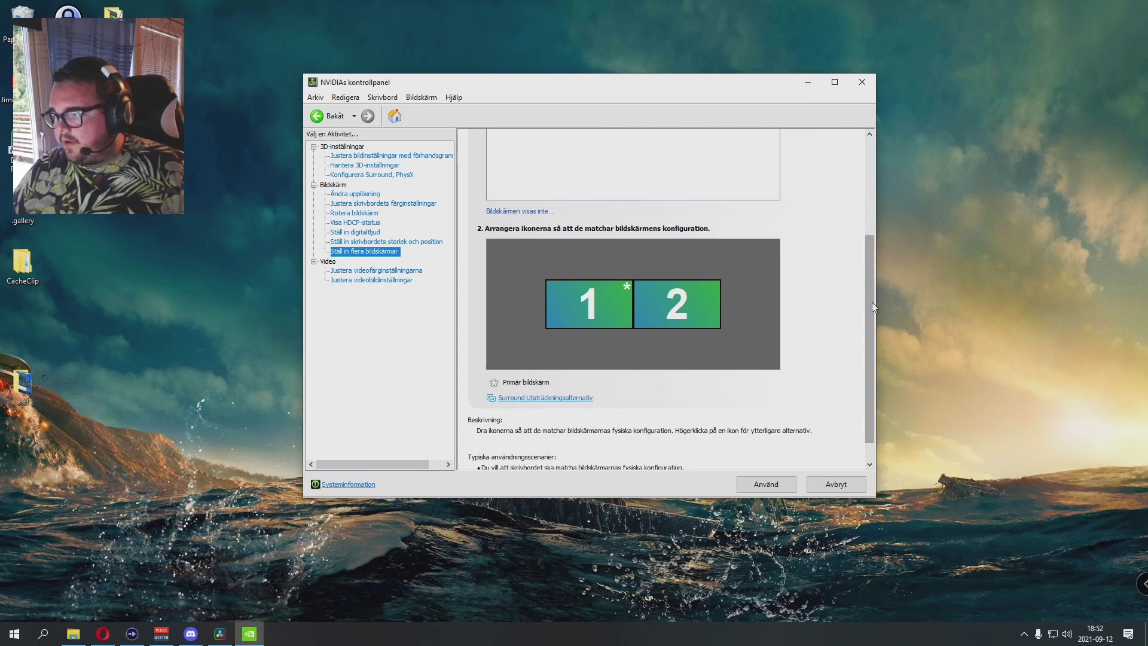
Clone display 1 (BenQ ZOWIE XL LCD) onto display 2 (Elgato) and confirm applying it.
left_click_drag(872, 303, 873, 248)
scroll(622, 368, "down", 3)
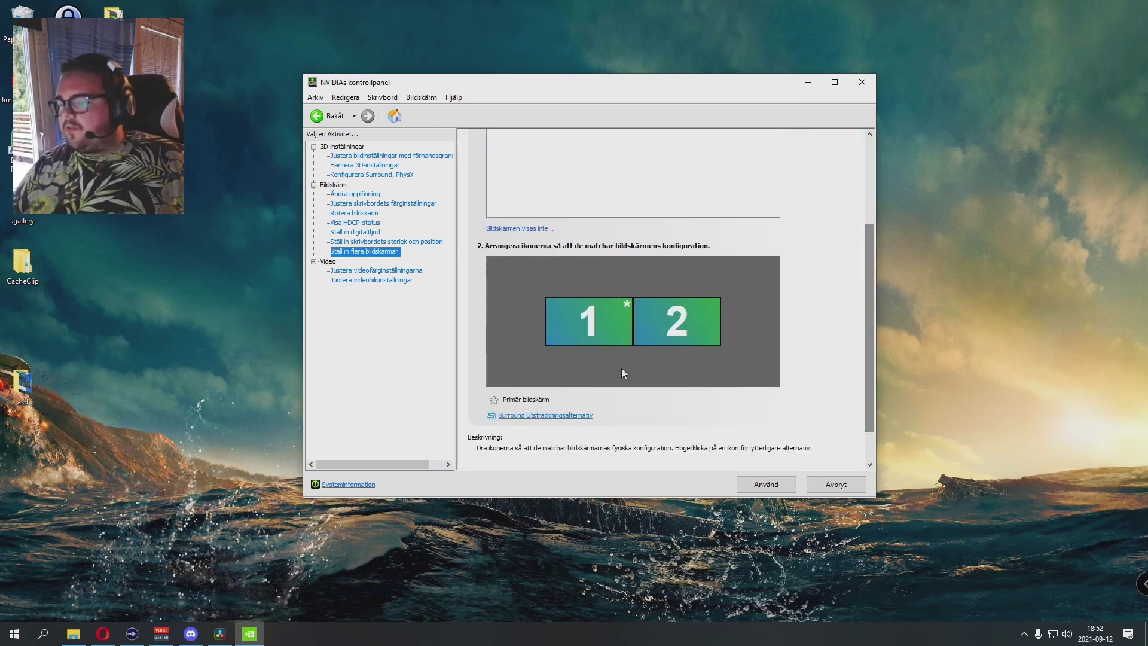
left_click(591, 323)
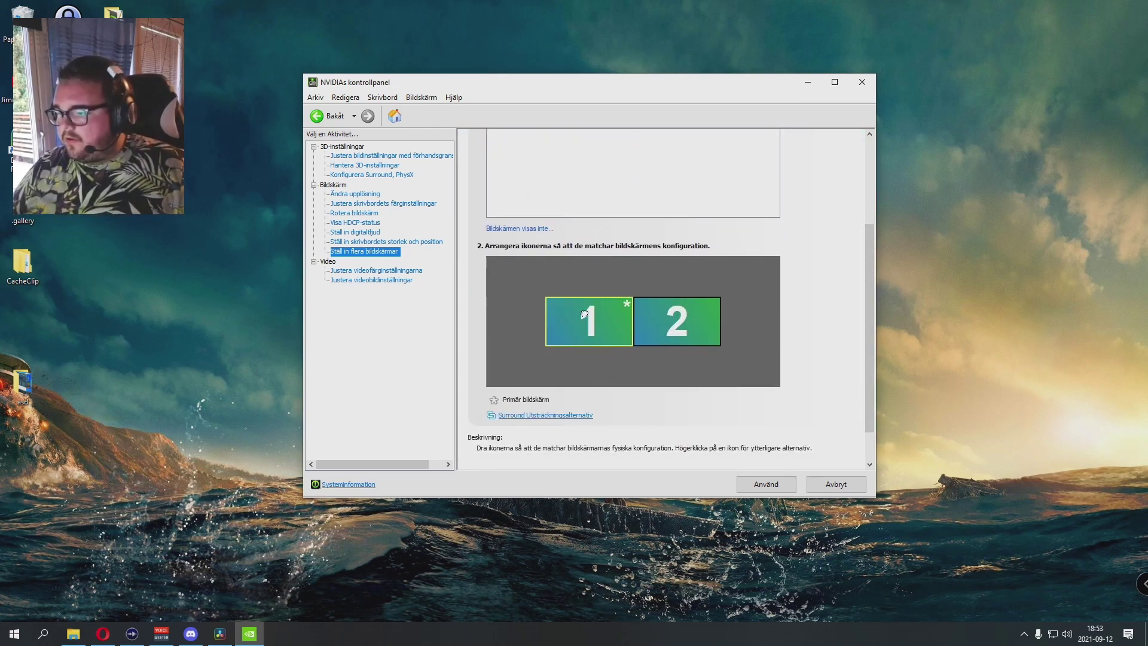
right_click(583, 315)
mouse_move(634, 353)
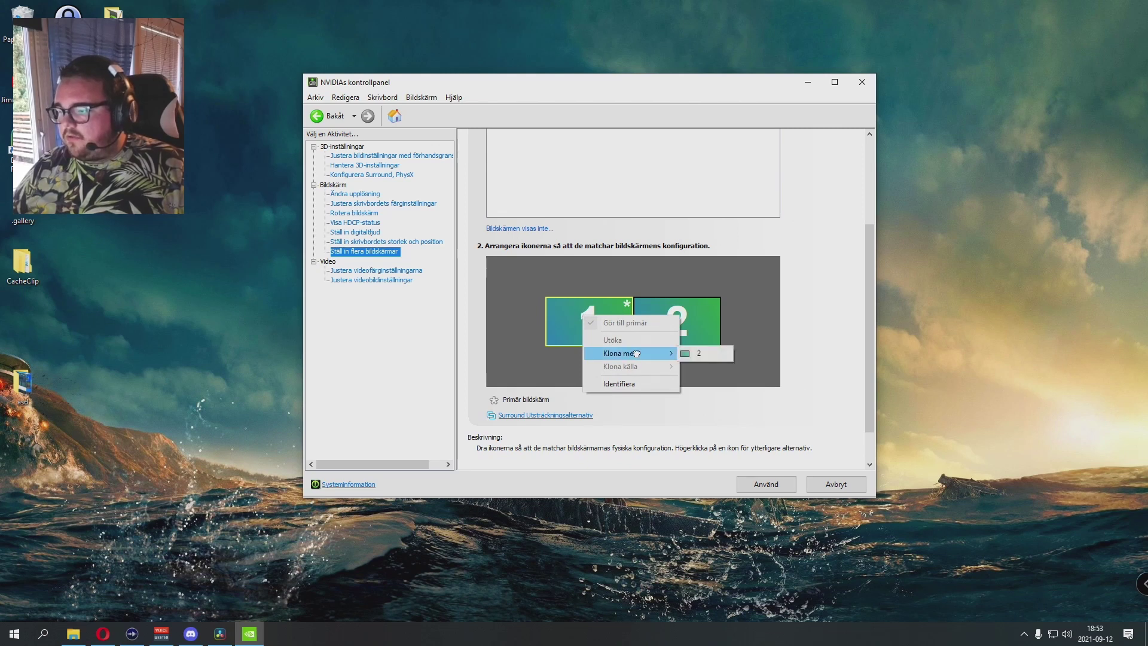
left_click(704, 353)
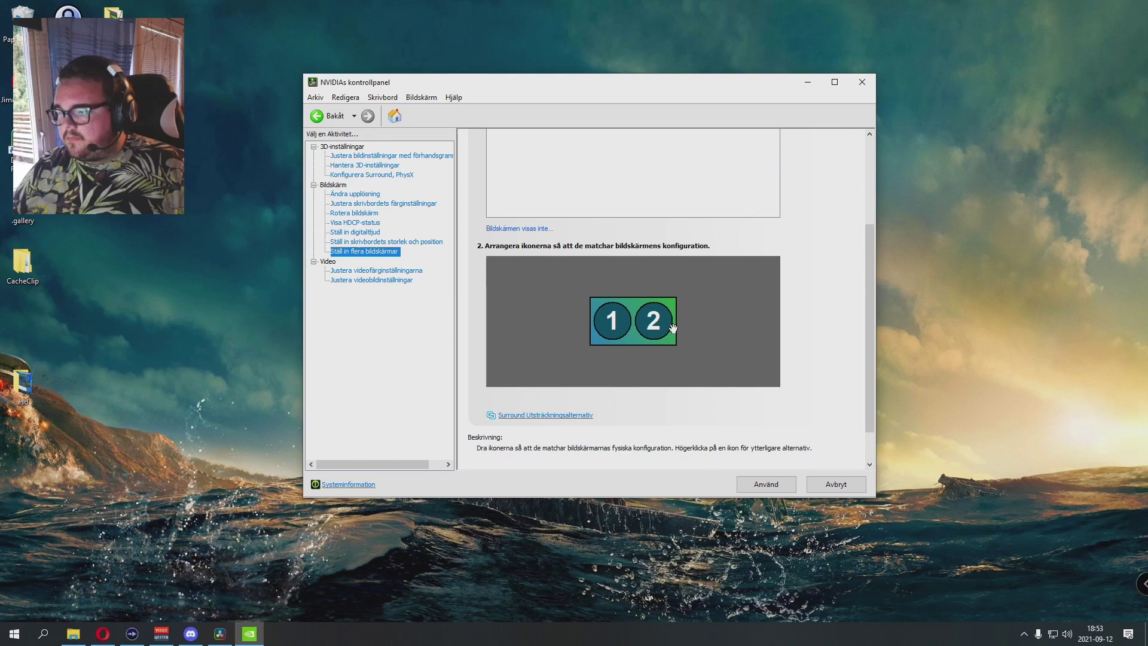
left_click(359, 193)
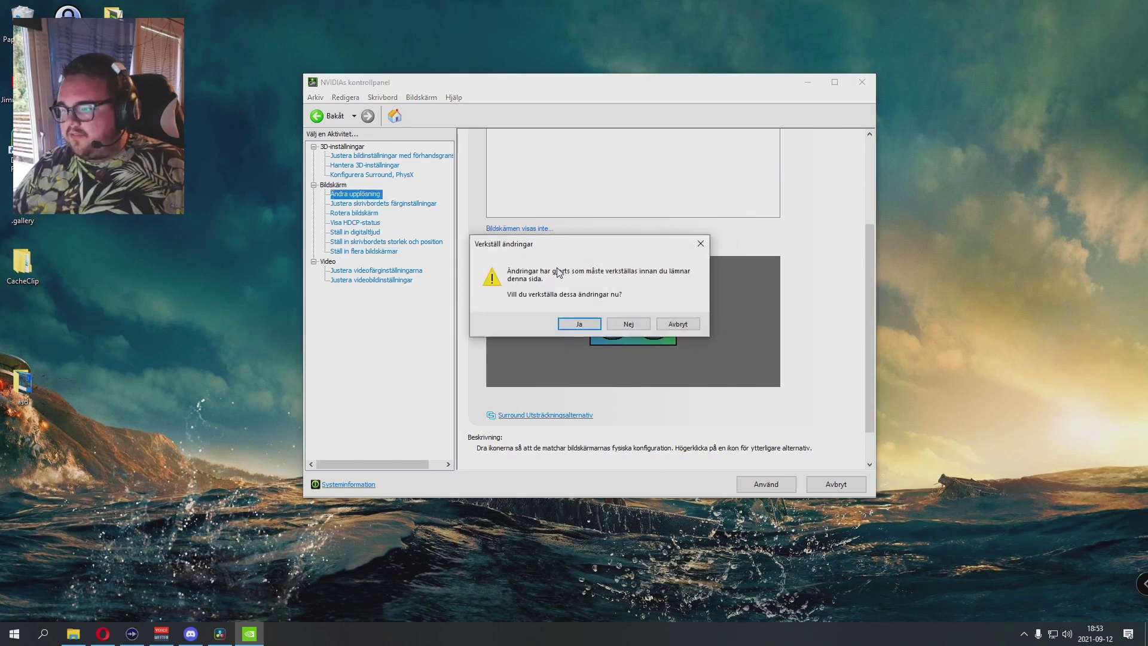
left_click(575, 325)
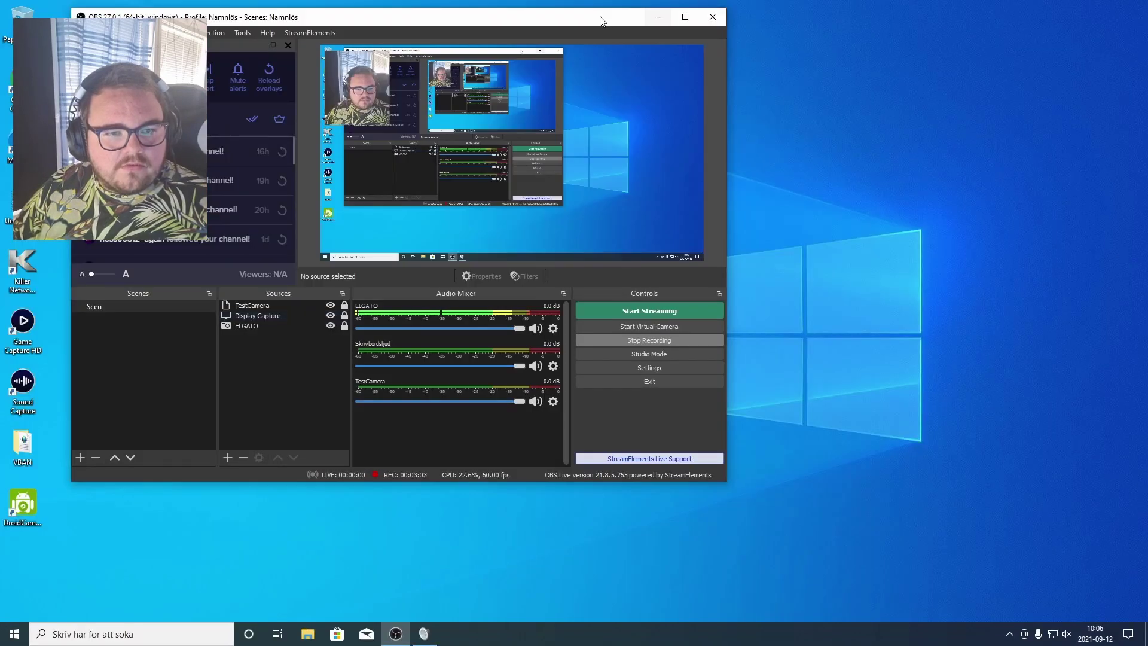
Shift the OBS Studio window slightly down and to the right.
mouse_move(595, 18)
left_mouse_down()
mouse_move(755, 60)
mouse_move(610, 31)
left_mouse_up()
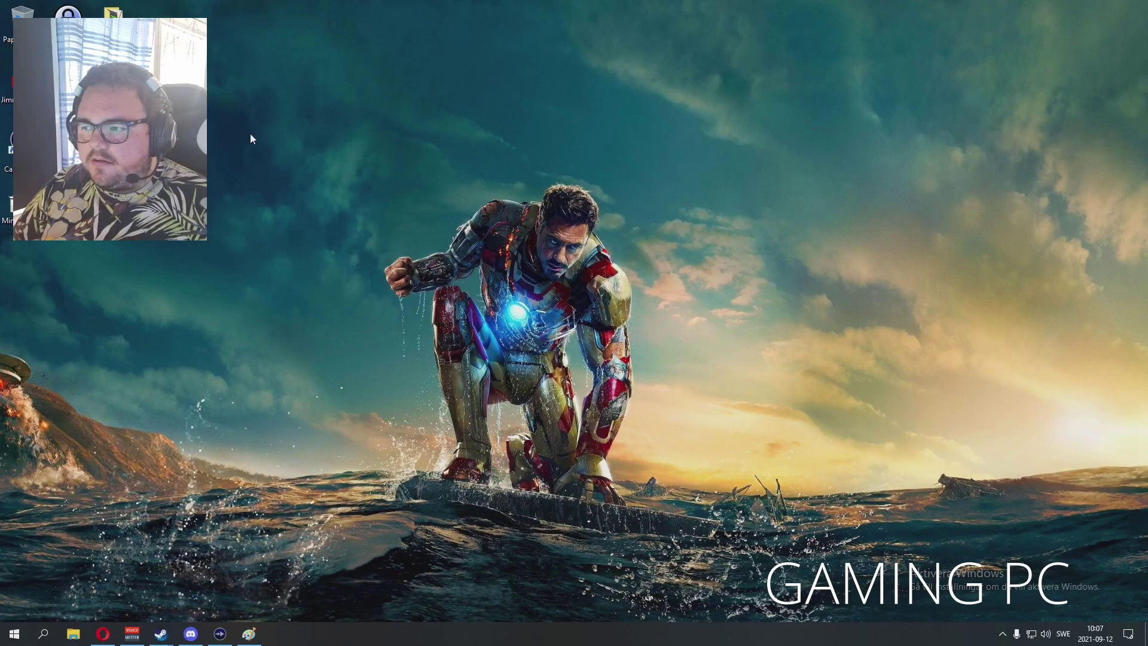
In Opera, open the Voicemeeter Banana product page and scroll to its 2.0.5.8 download packages.
left_click(103, 634)
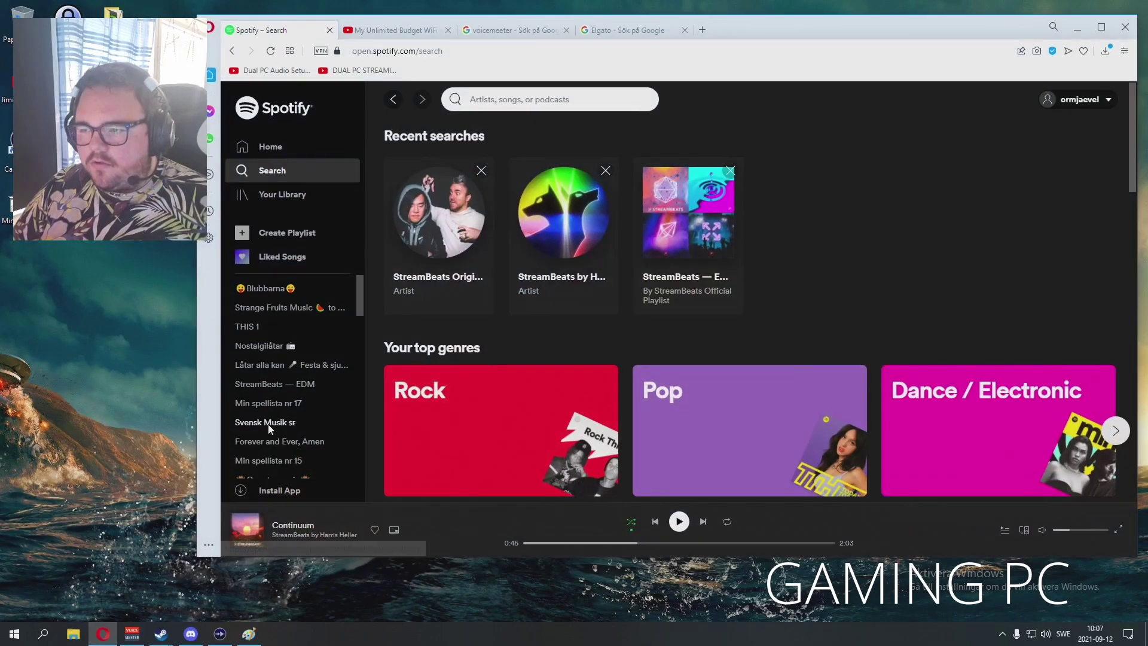
left_click(509, 30)
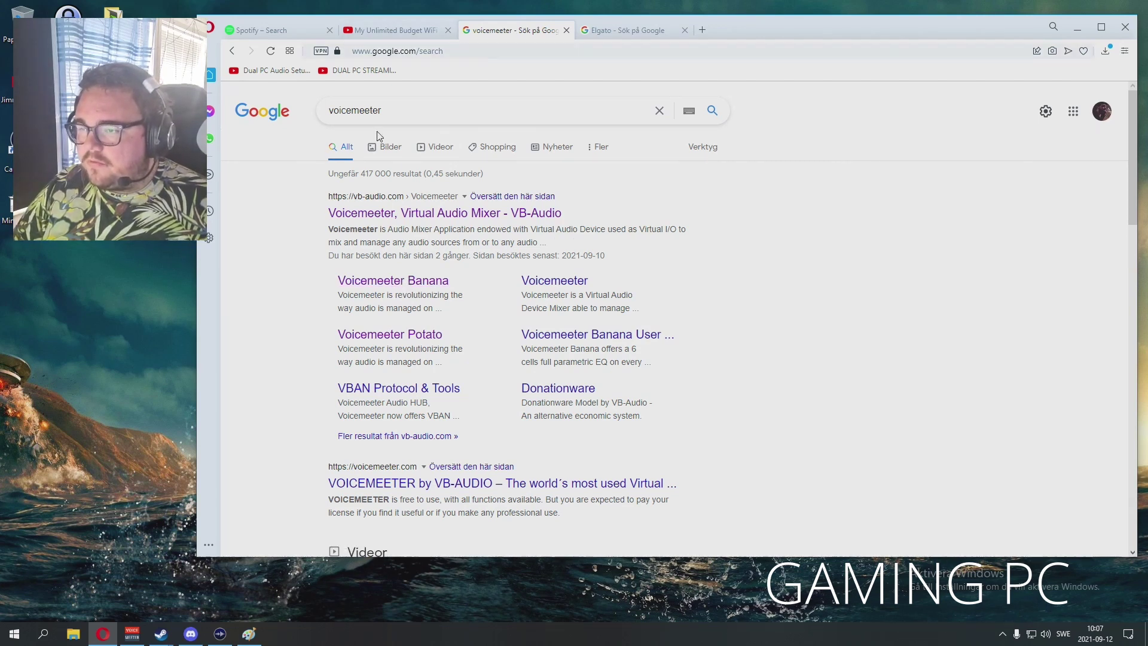
left_click(400, 281)
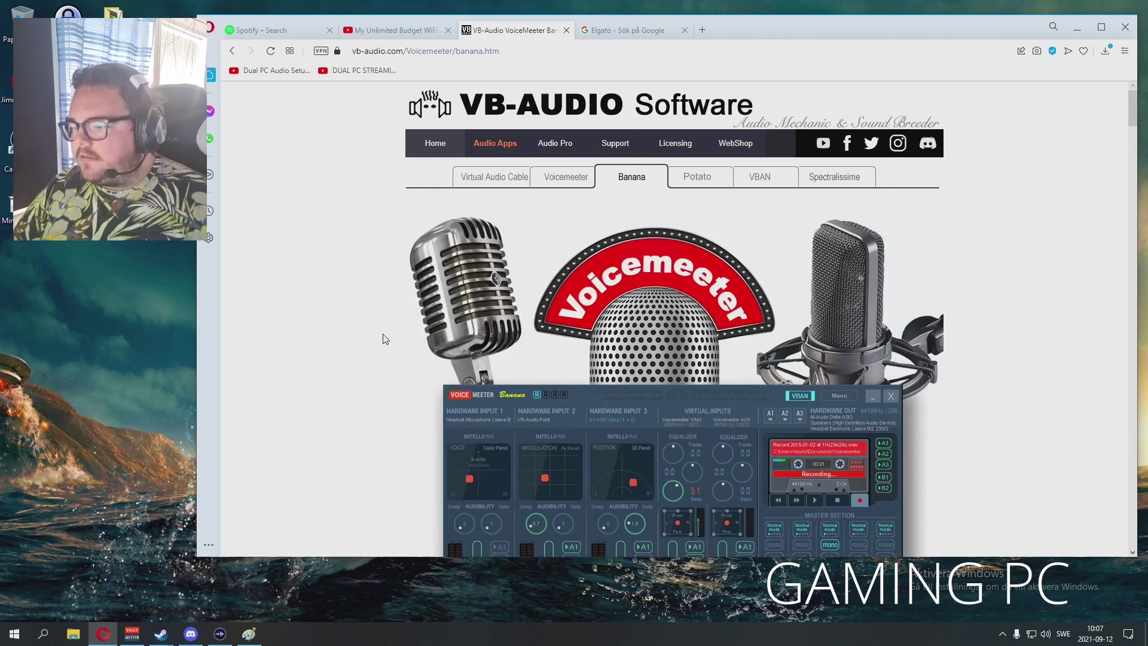
scroll(385, 335, "down", 10)
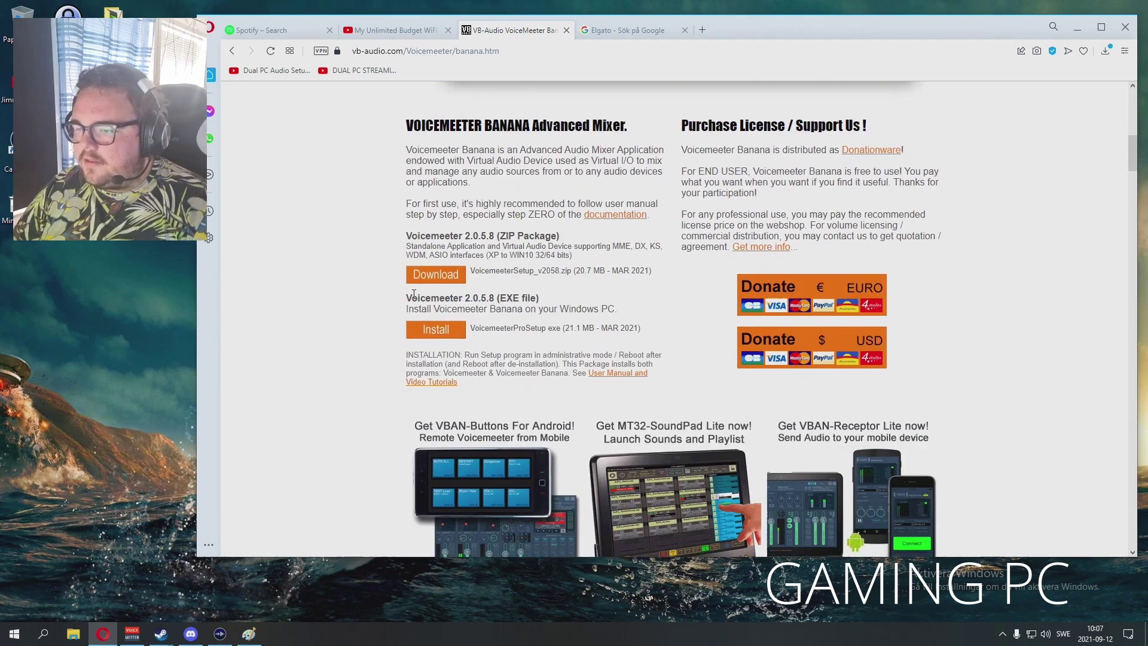
left_click_drag(411, 298, 600, 313)
left_click(600, 312)
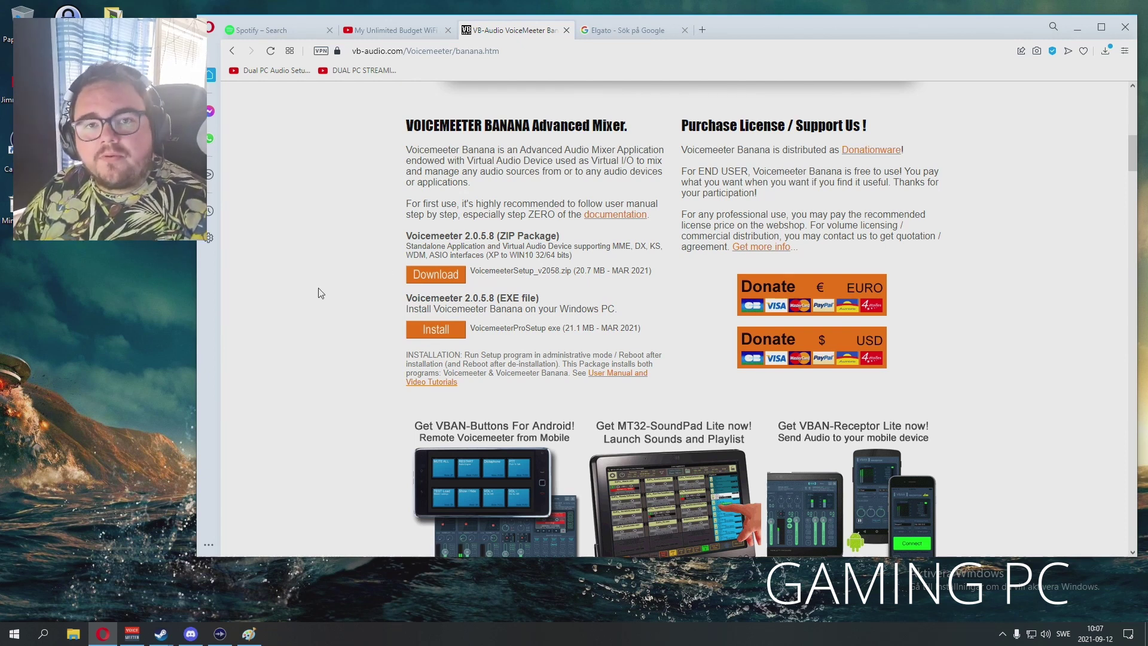
Open the Elgato downloads page from the Elgato search results.
left_click(627, 30)
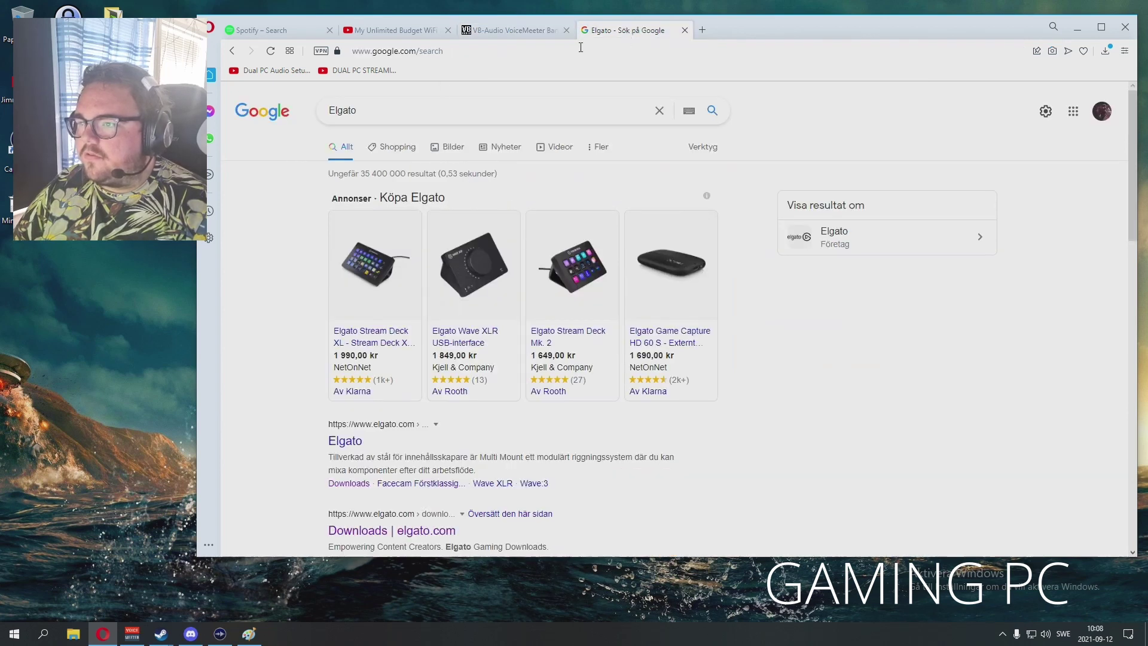
scroll(295, 264, "down", 3)
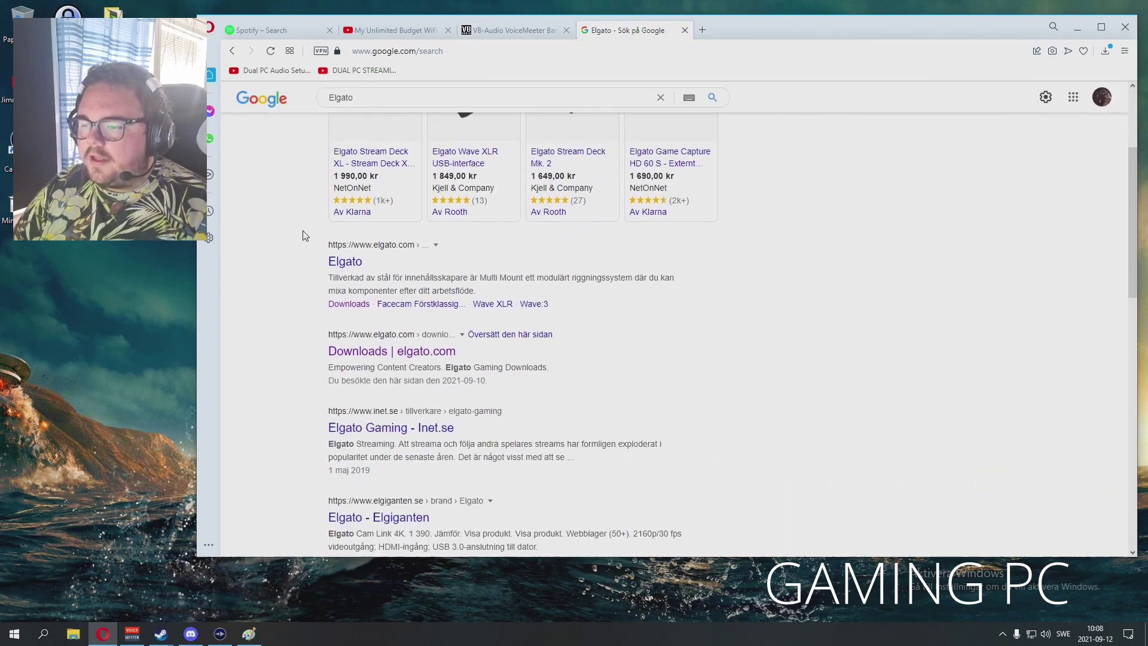
scroll(317, 320, "up", 3)
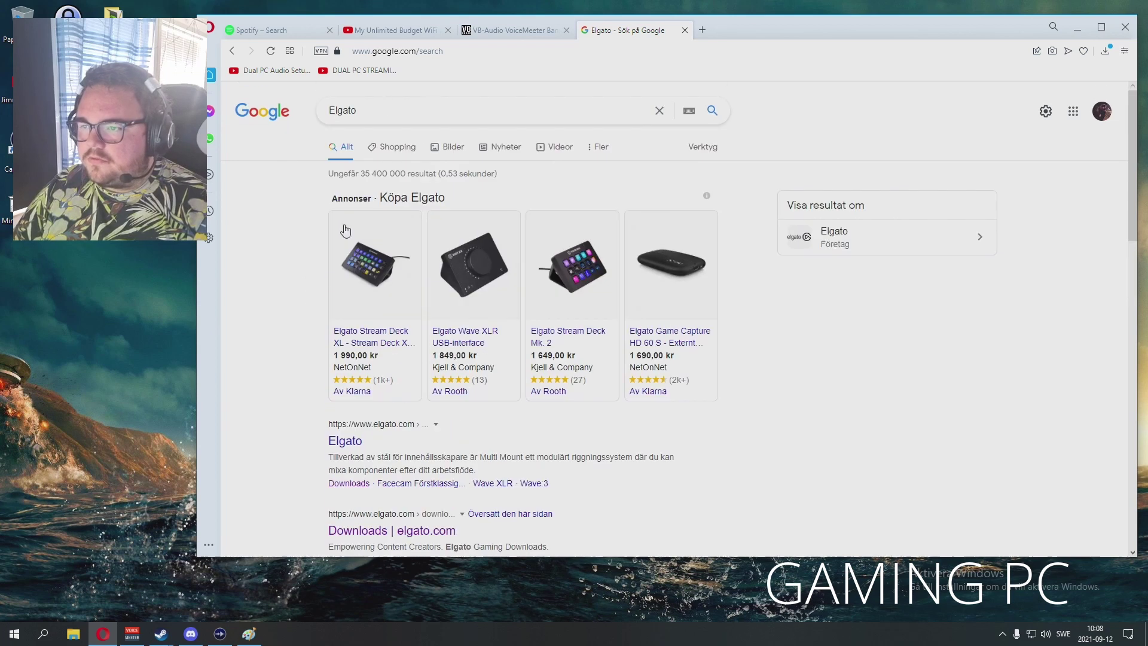
scroll(335, 383, "down", 3)
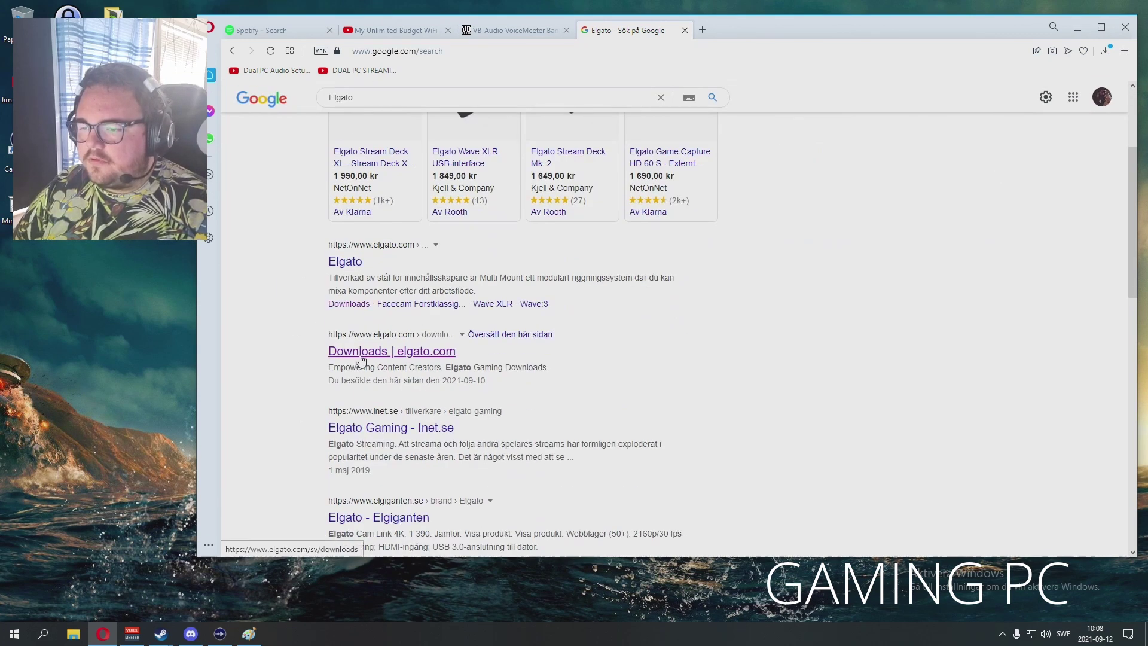
left_click(367, 362)
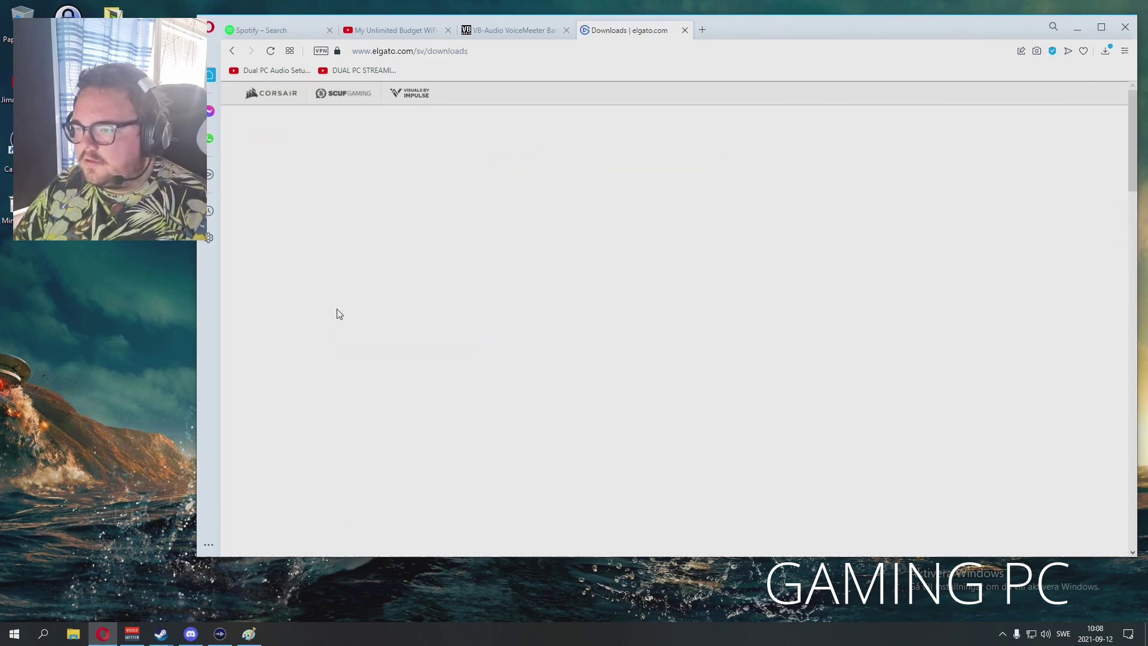
scroll(538, 335, "down", 3)
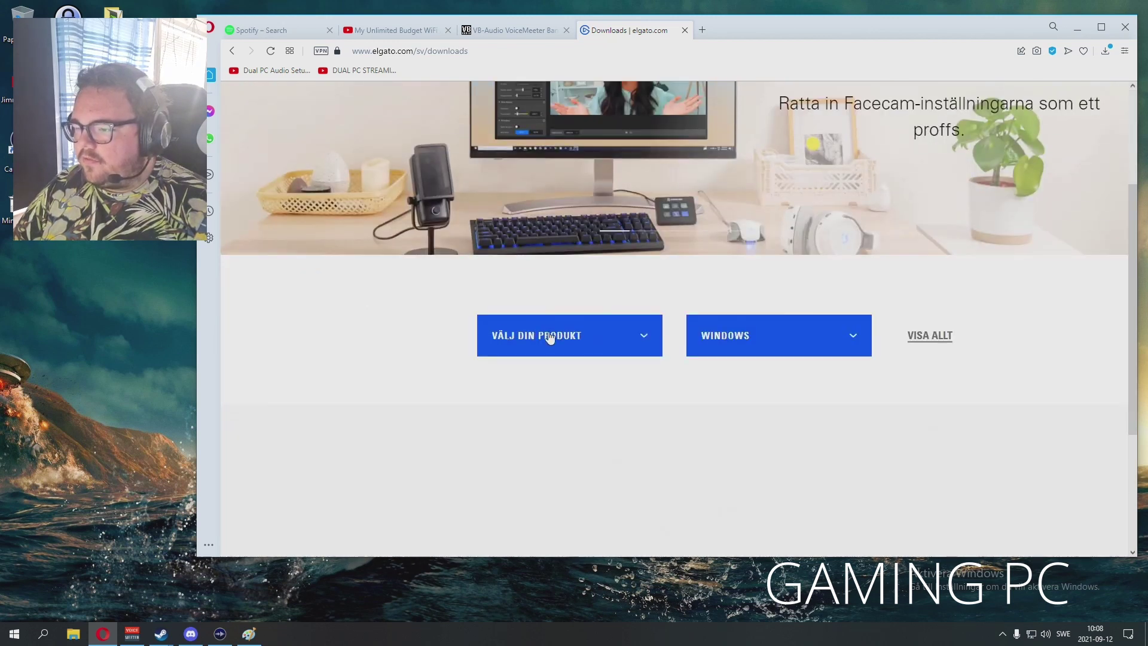
Filter the Elgato downloads to HD60 PRO on Windows, then move the browser window left.
left_click(576, 336)
scroll(561, 448, "down", 4)
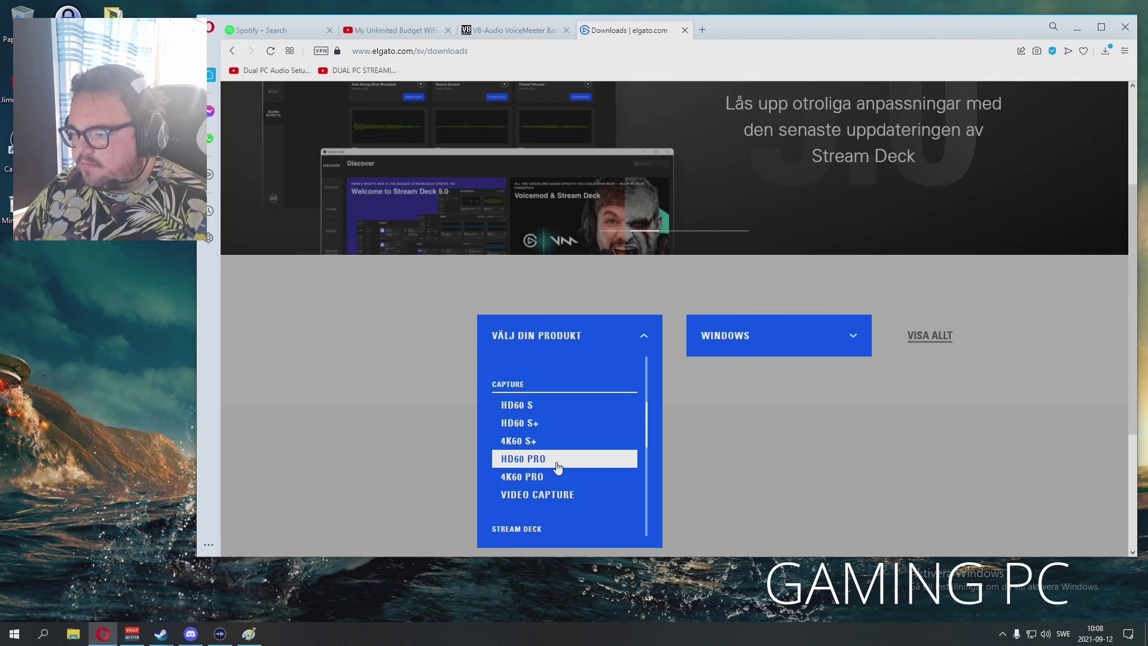
left_click(561, 468)
scroll(405, 339, "down", 2)
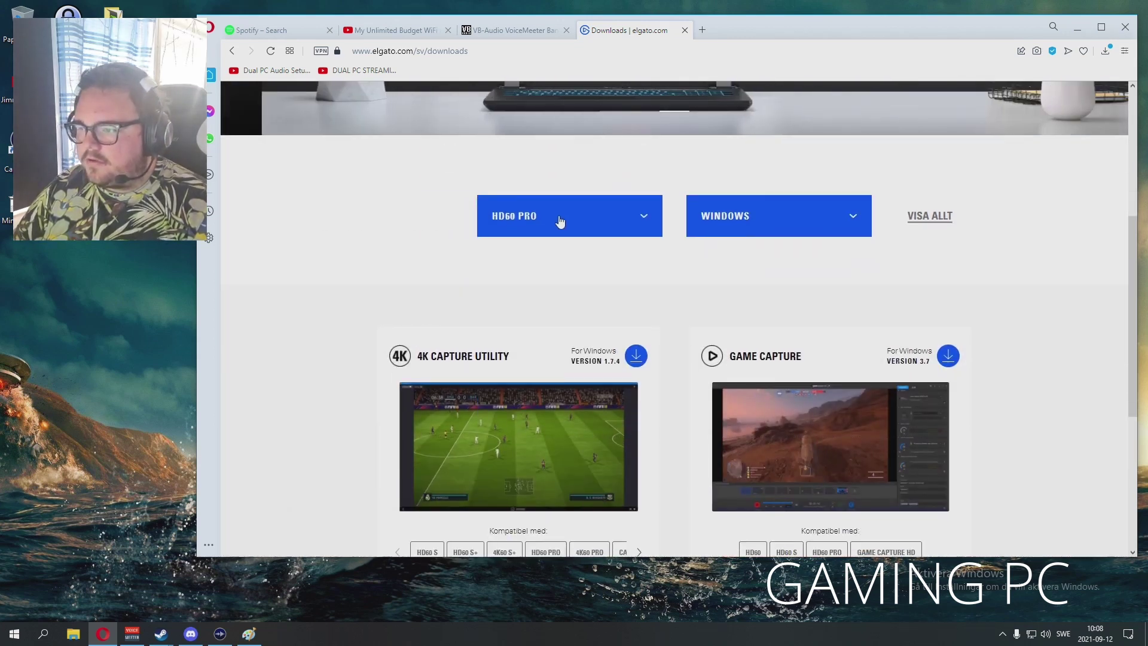
left_click(562, 216)
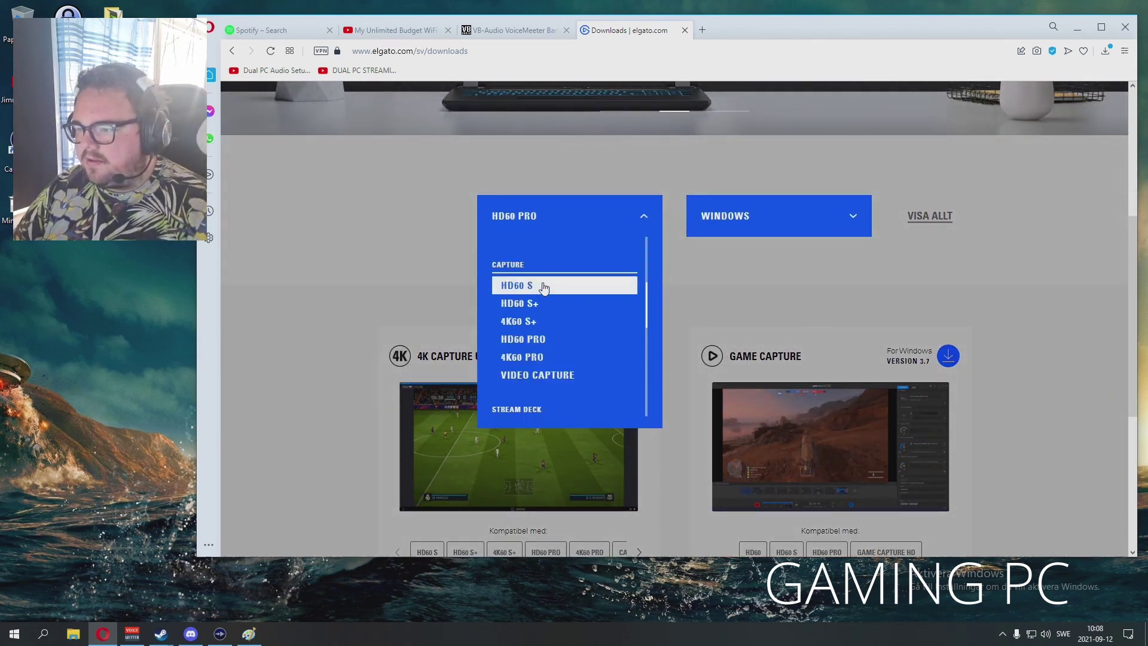
left_click(748, 219)
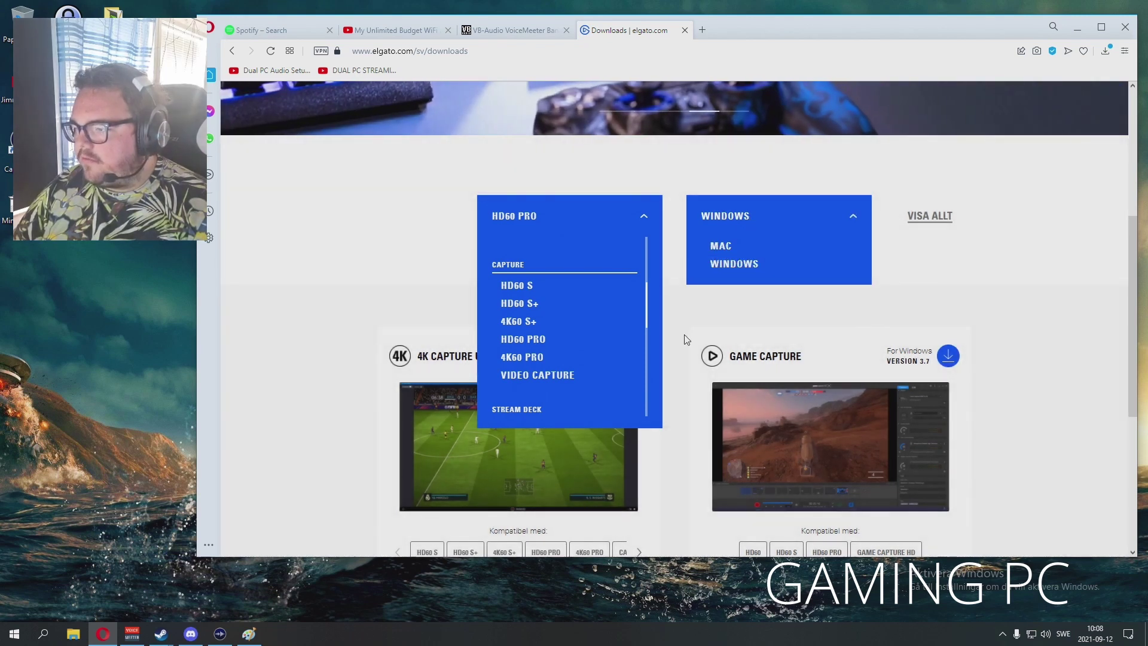
left_click(642, 219)
left_click(761, 216)
scroll(915, 248, "down", 2)
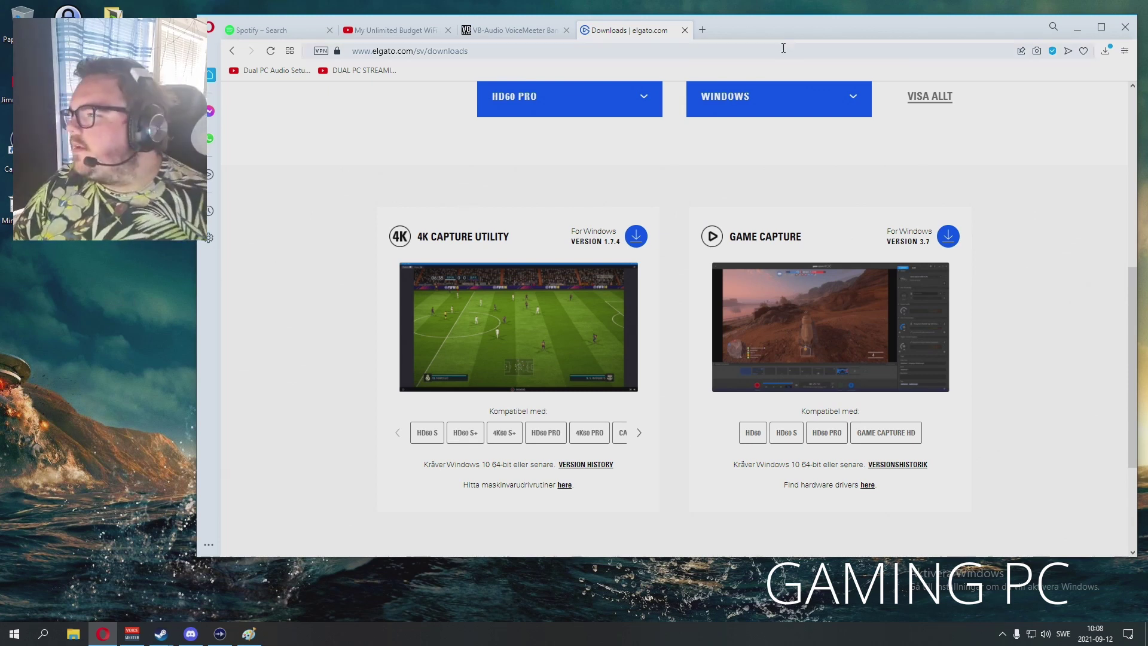
left_click_drag(1013, 43, 931, 40)
left_click(995, 25)
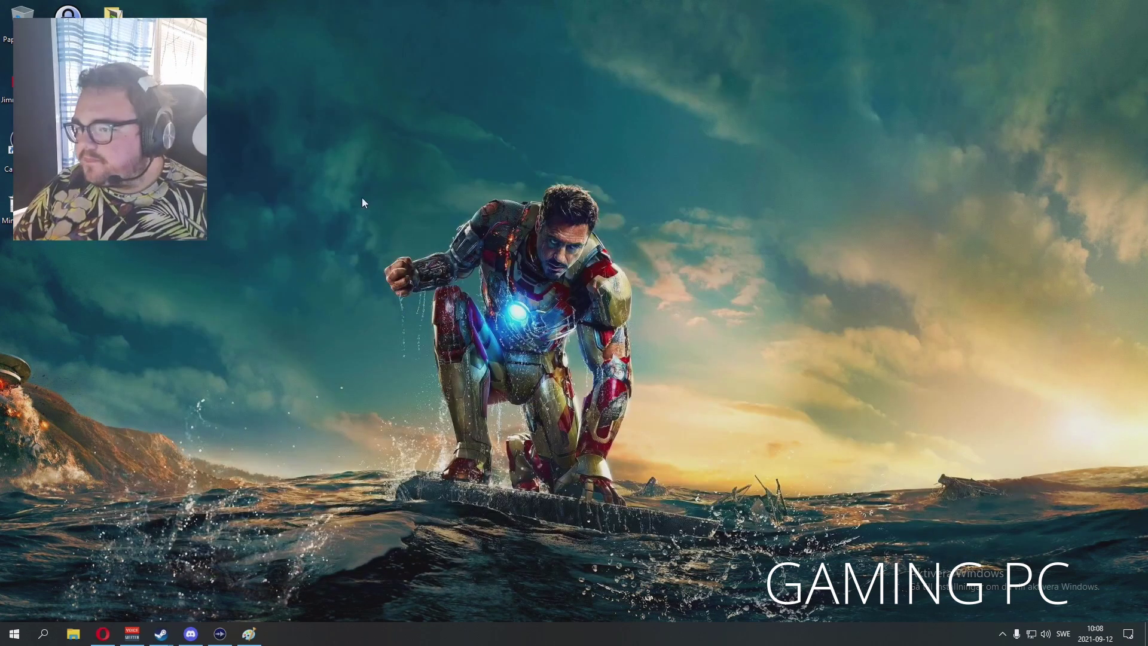
left_click_drag(312, 149, 715, 551)
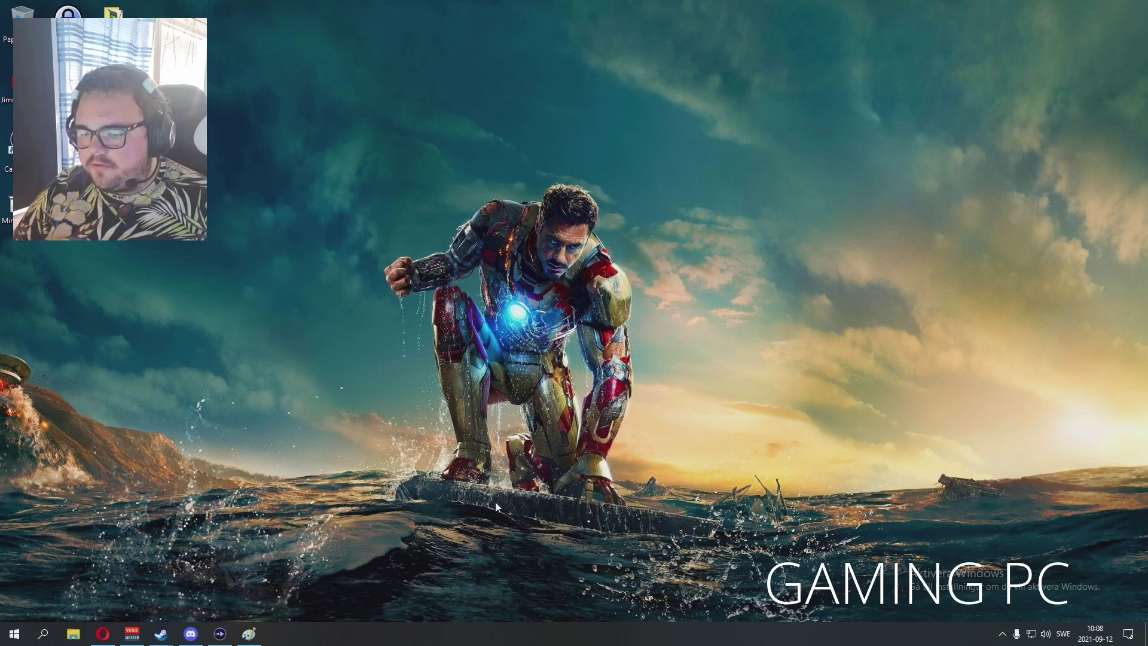
left_click(220, 634)
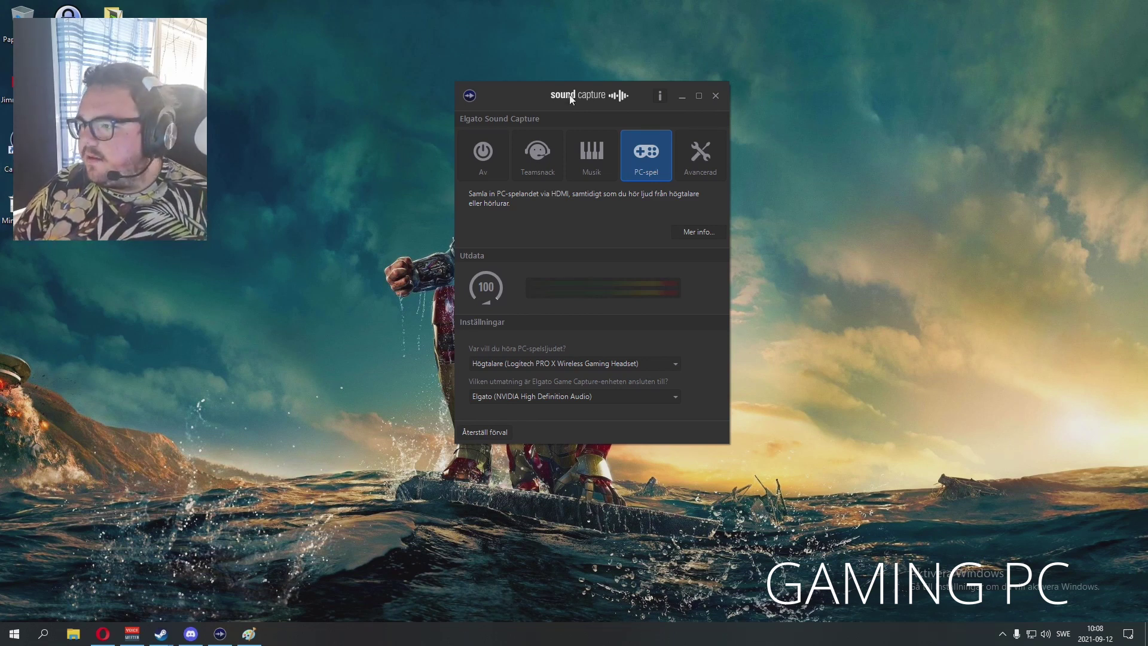
left_click_drag(571, 99, 550, 62)
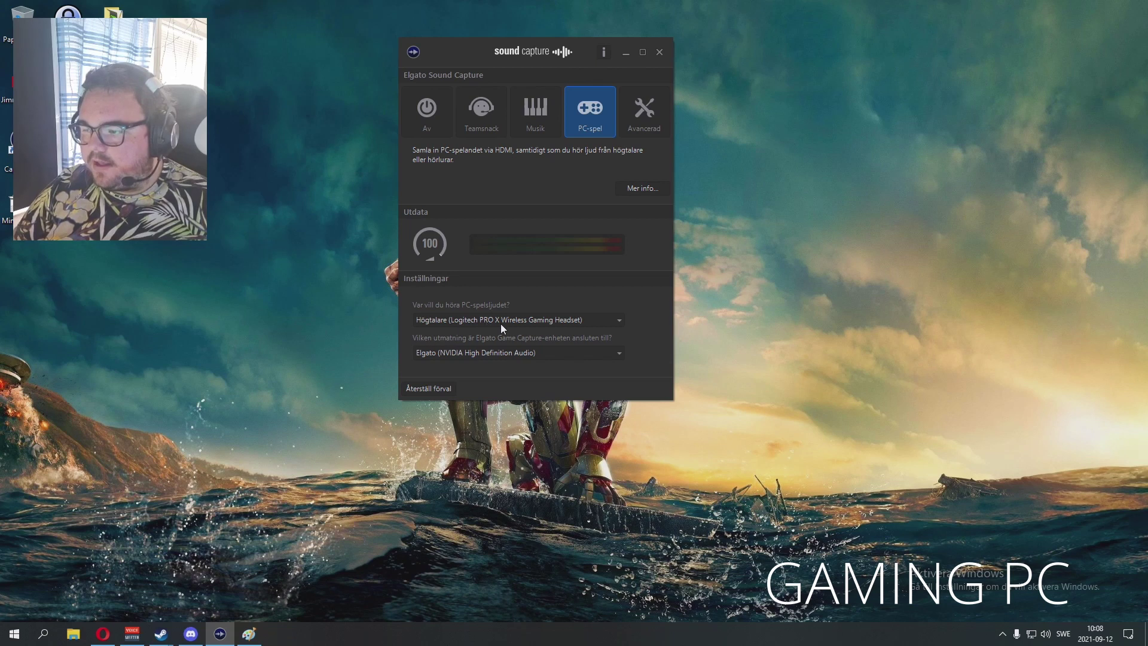
left_click(557, 322)
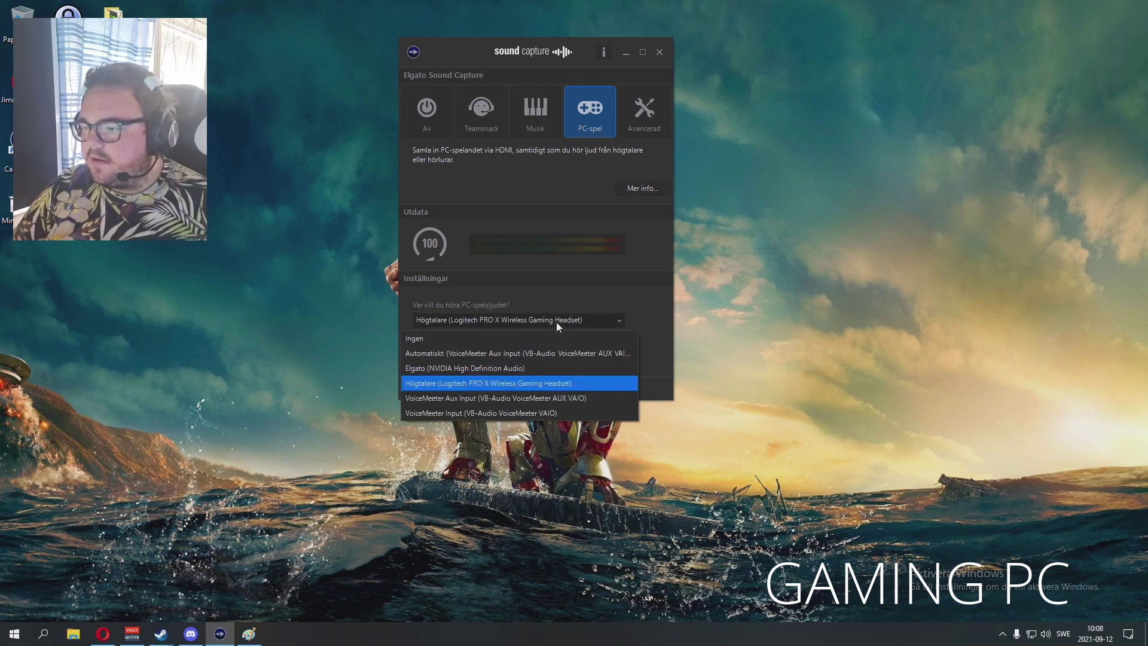
left_click(516, 379)
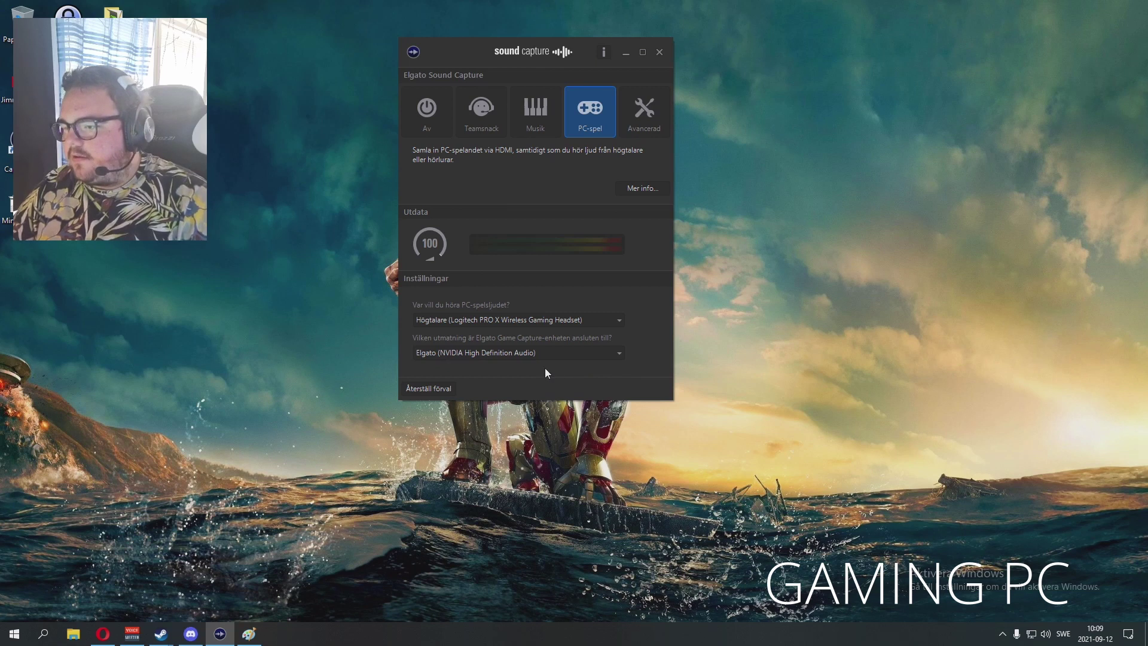
left_click(626, 52)
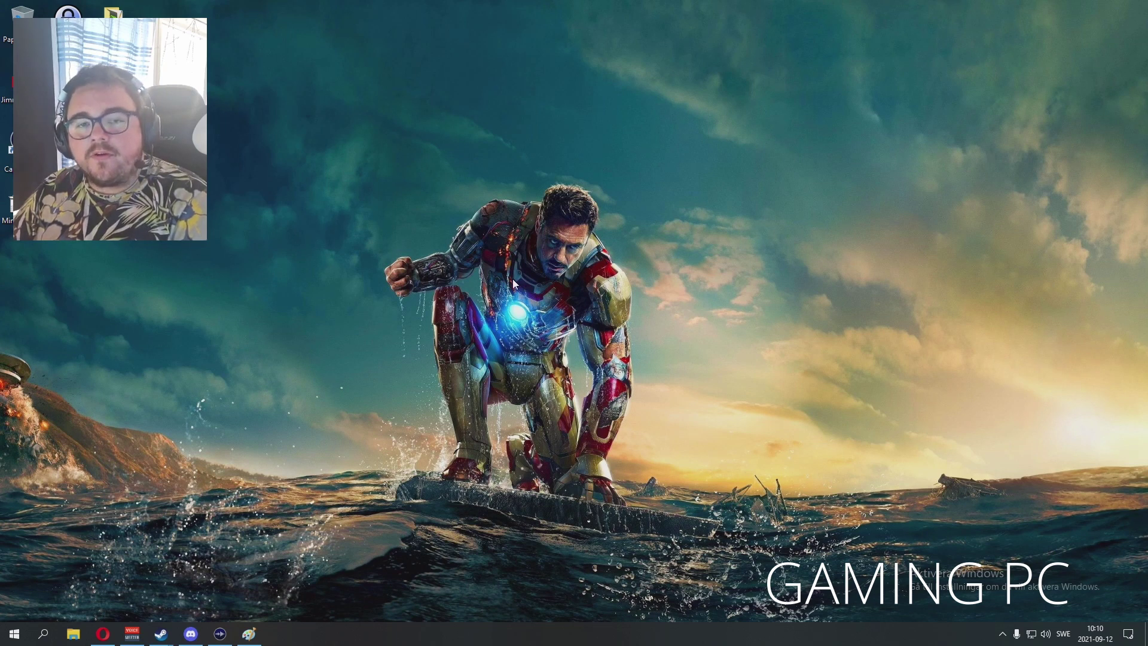
right_click(1047, 635)
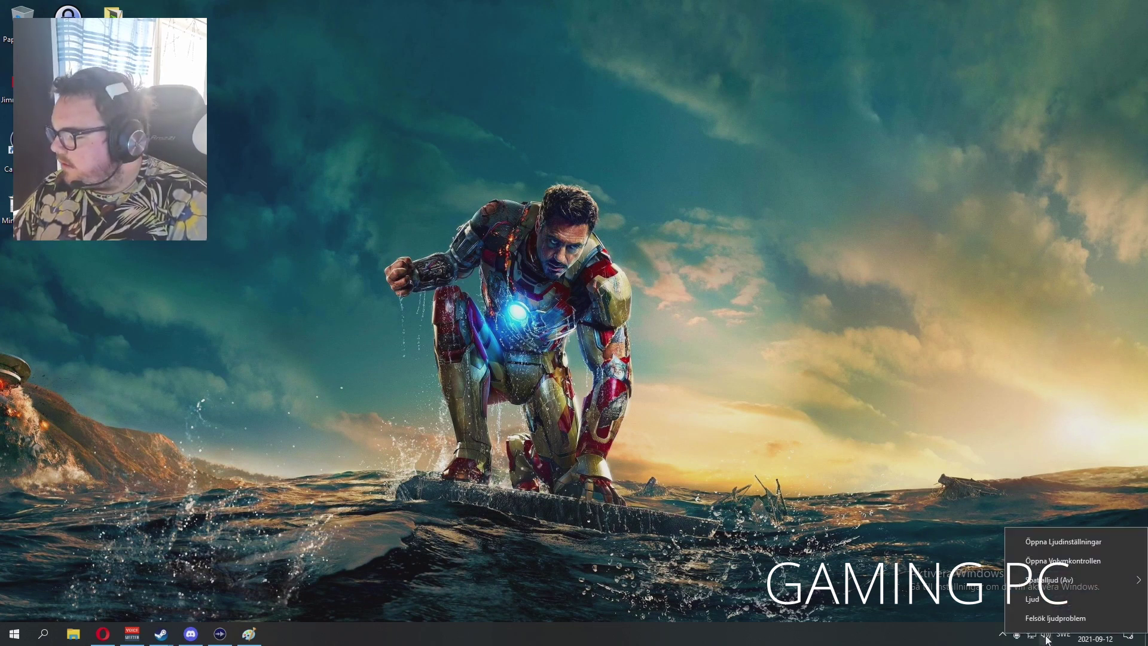
left_click(1042, 604)
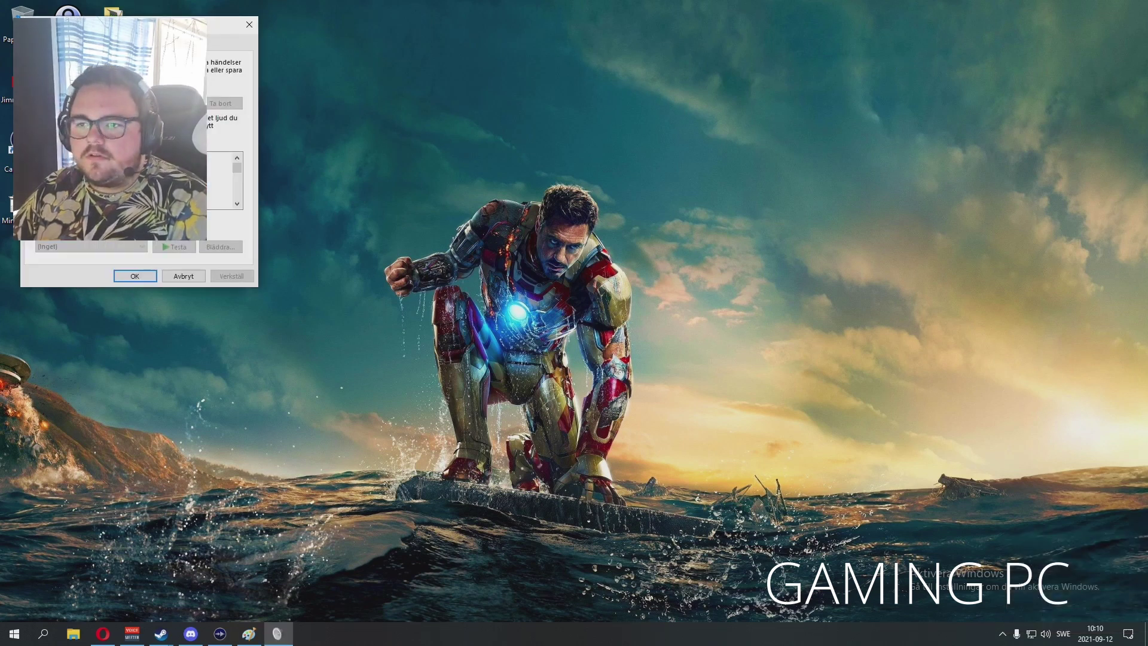
left_click_drag(149, 26, 588, 134)
left_click(482, 155)
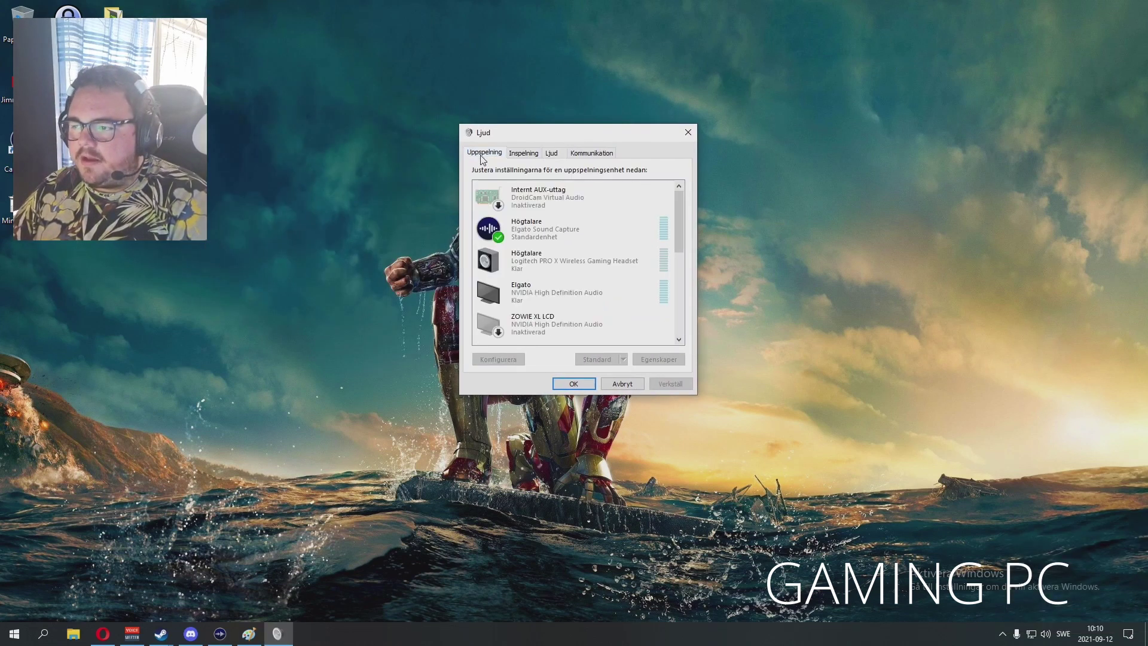
left_click(581, 234)
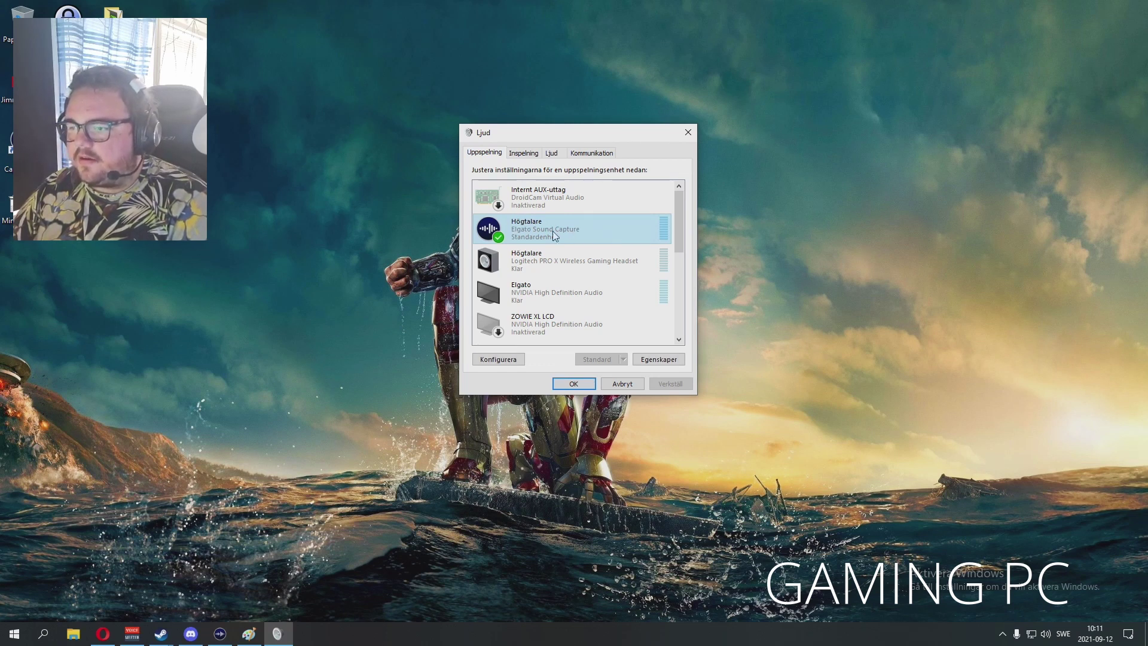
left_click(525, 157)
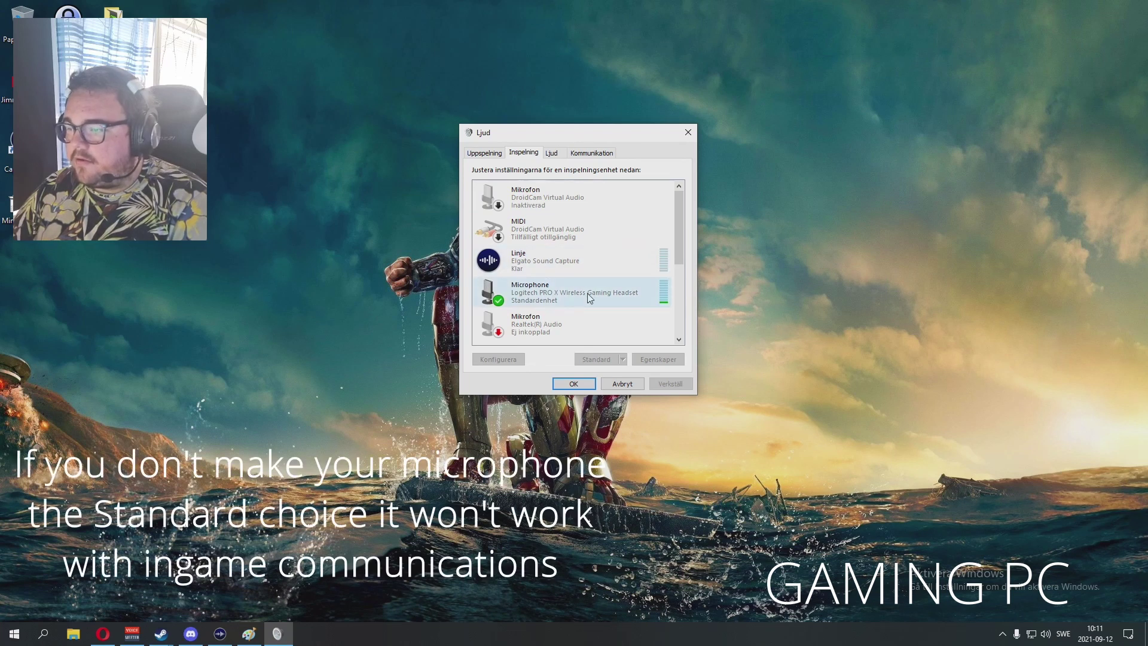
right_click(564, 295)
left_click(529, 294)
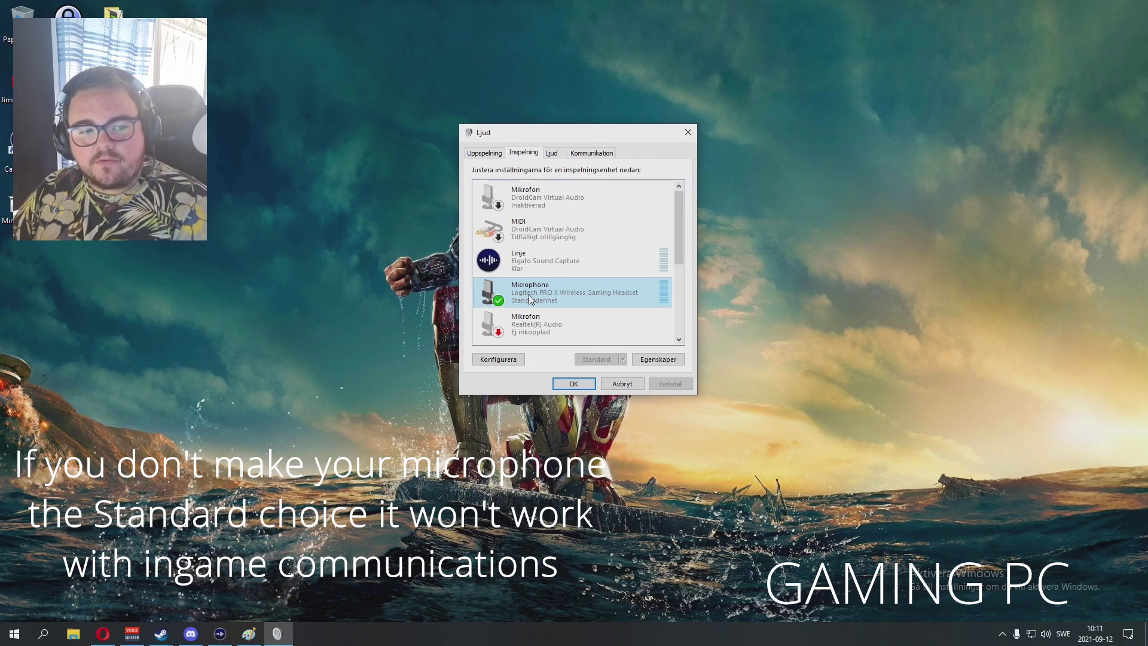
left_click(583, 260)
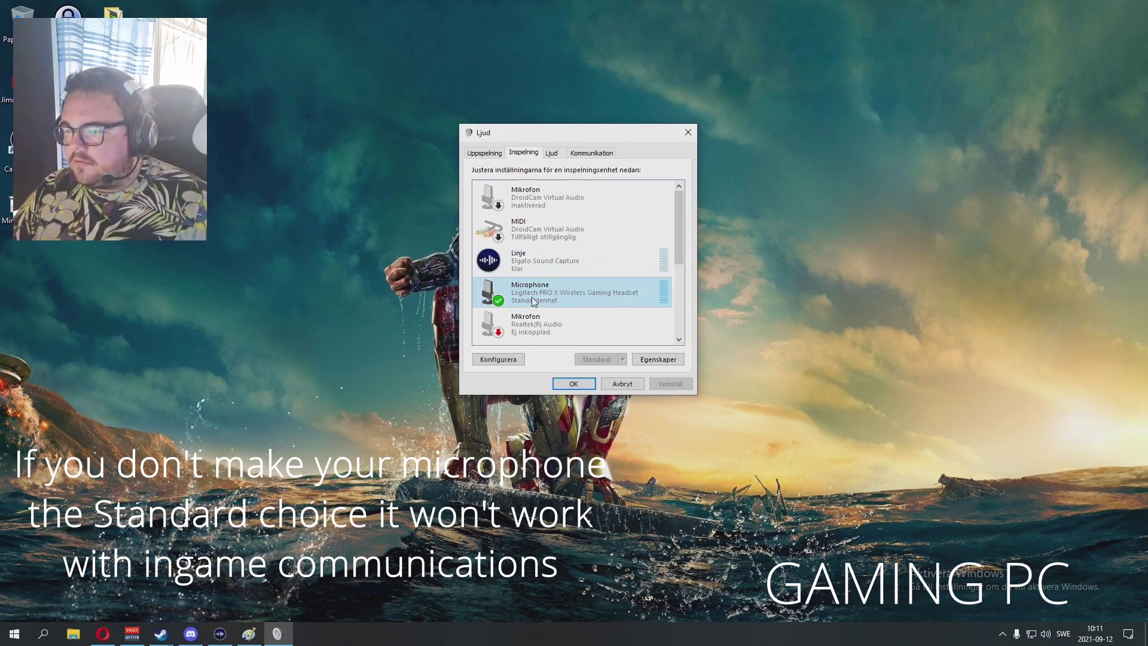
left_click(573, 383)
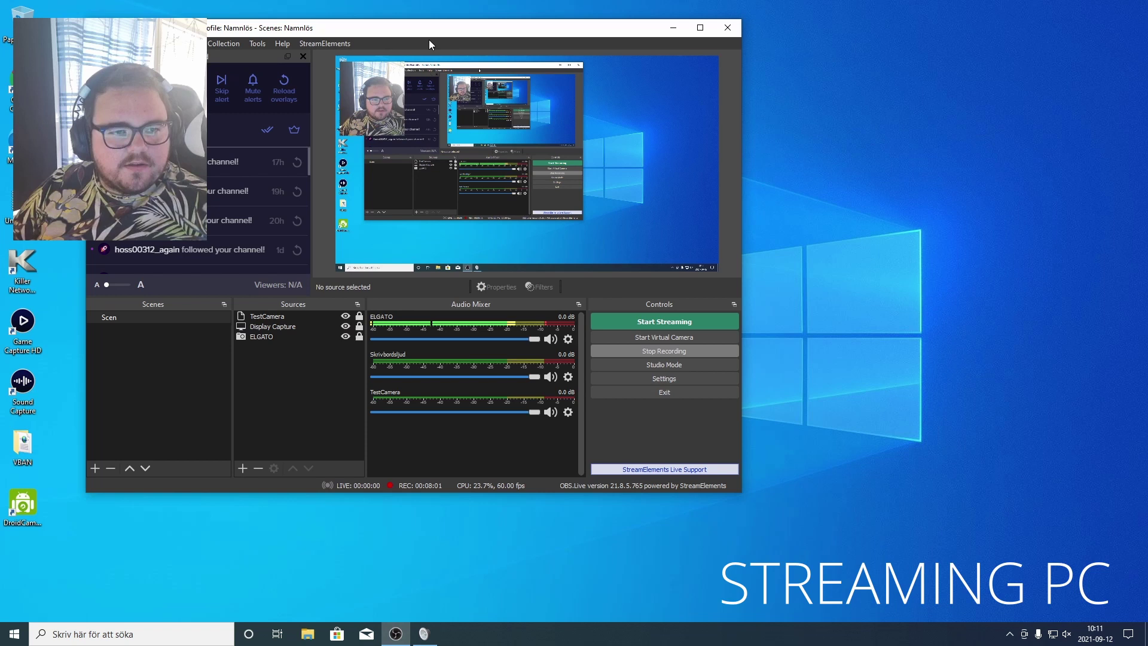
Move OBS to the right, close the leftover Ljud dialog, and review the Sources list.
left_click_drag(443, 37, 632, 44)
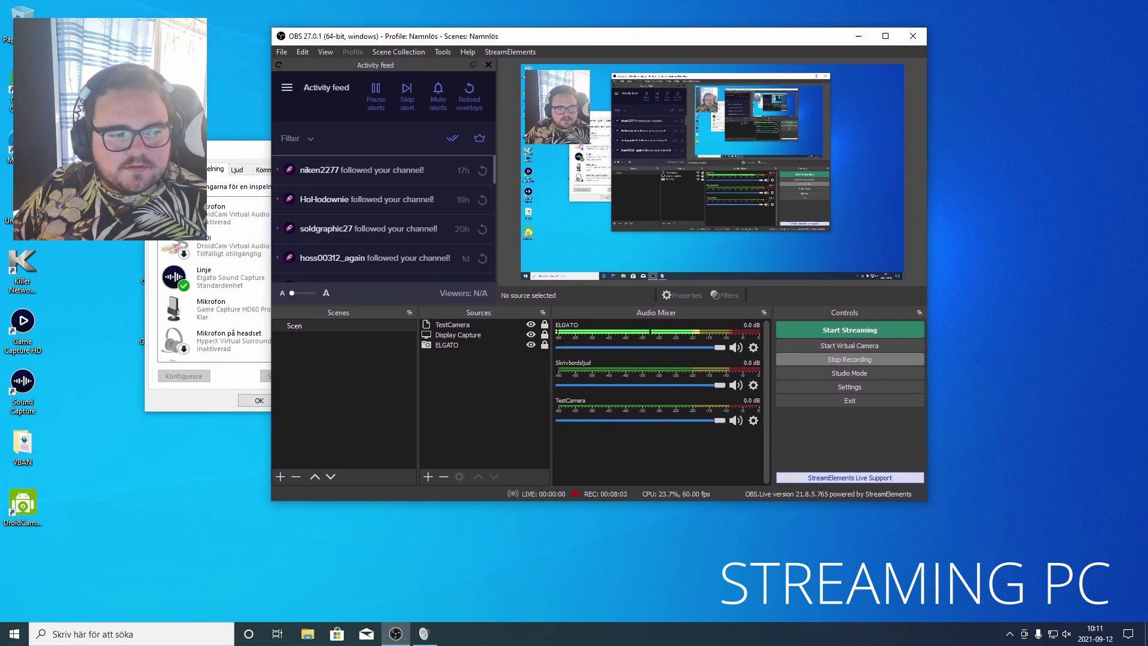
left_click(226, 151)
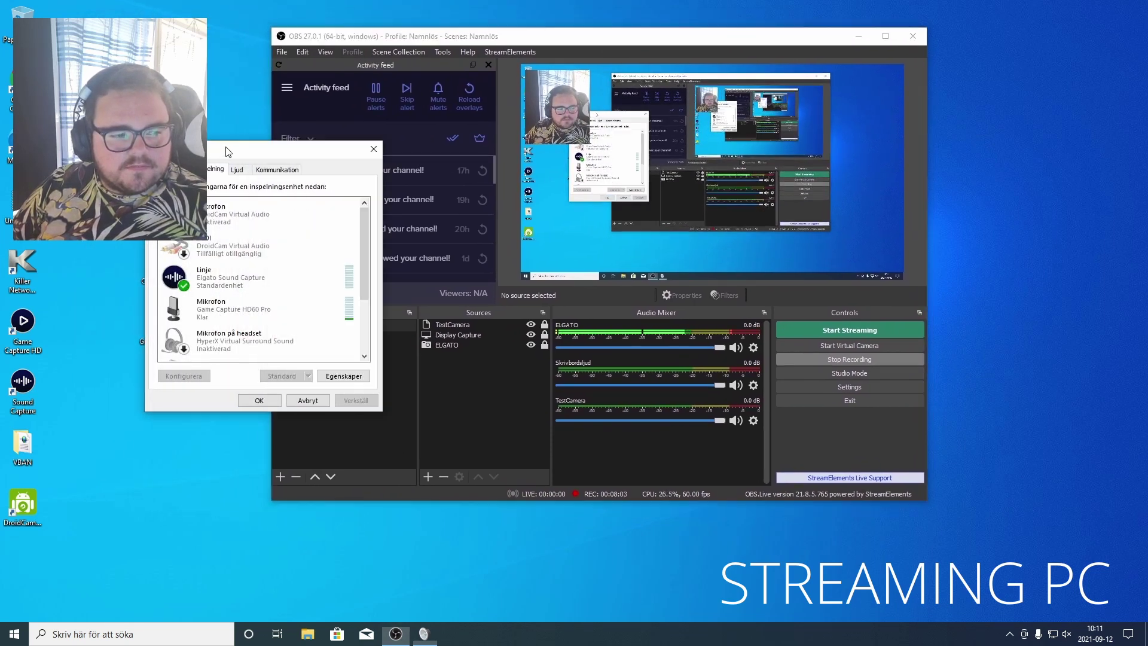
left_click(374, 149)
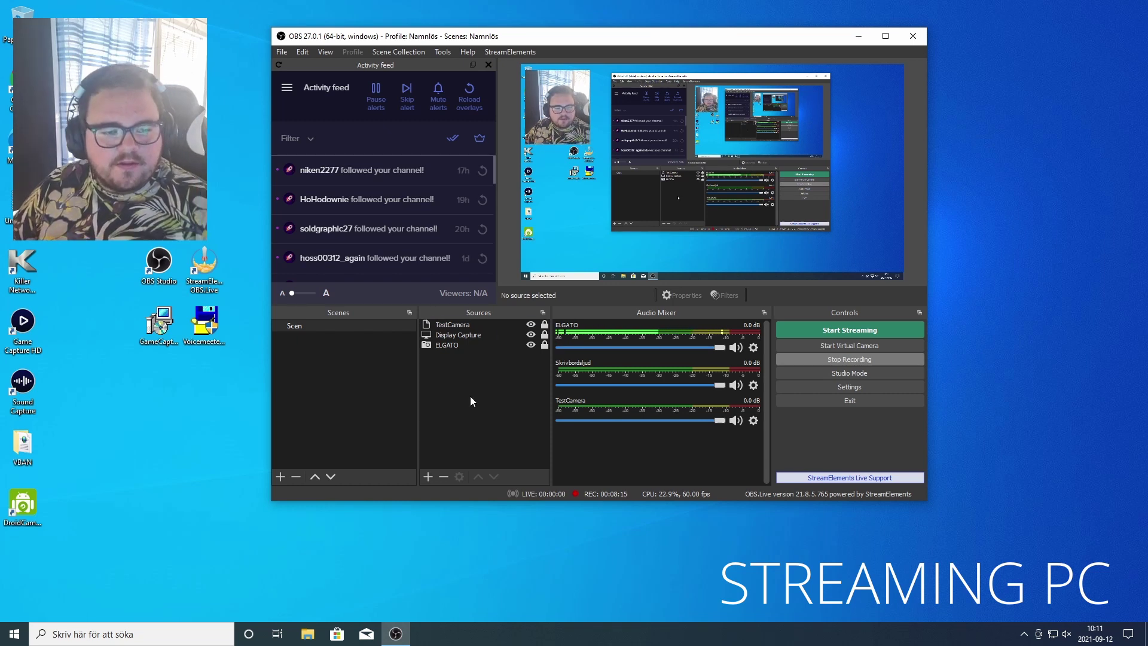
left_click(457, 345)
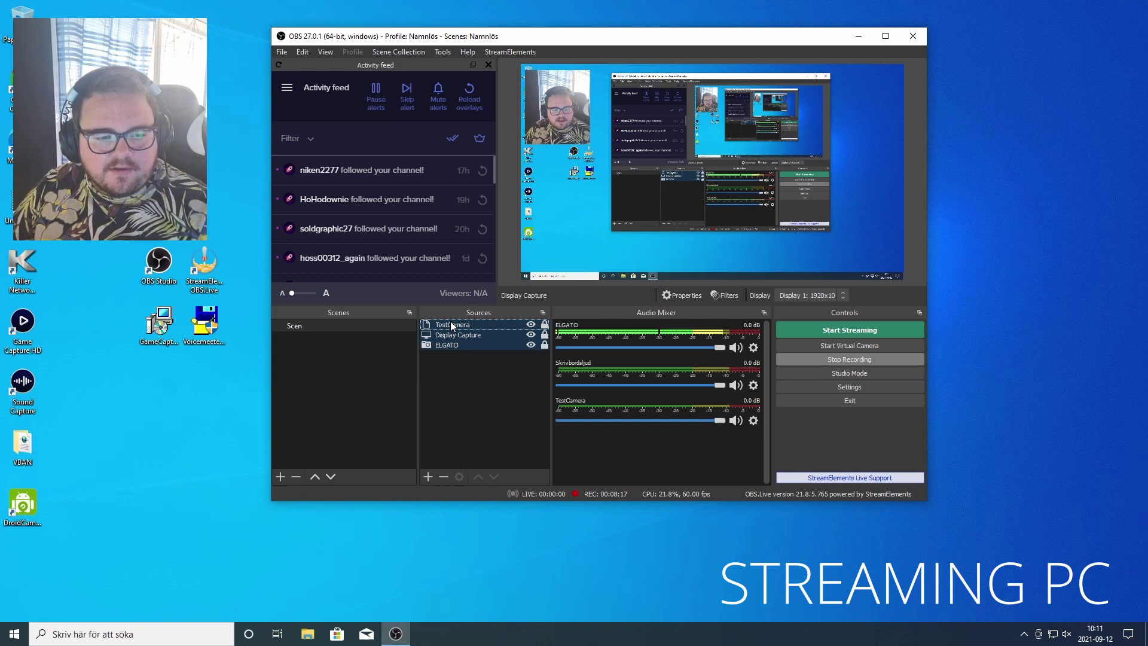
left_click(430, 387)
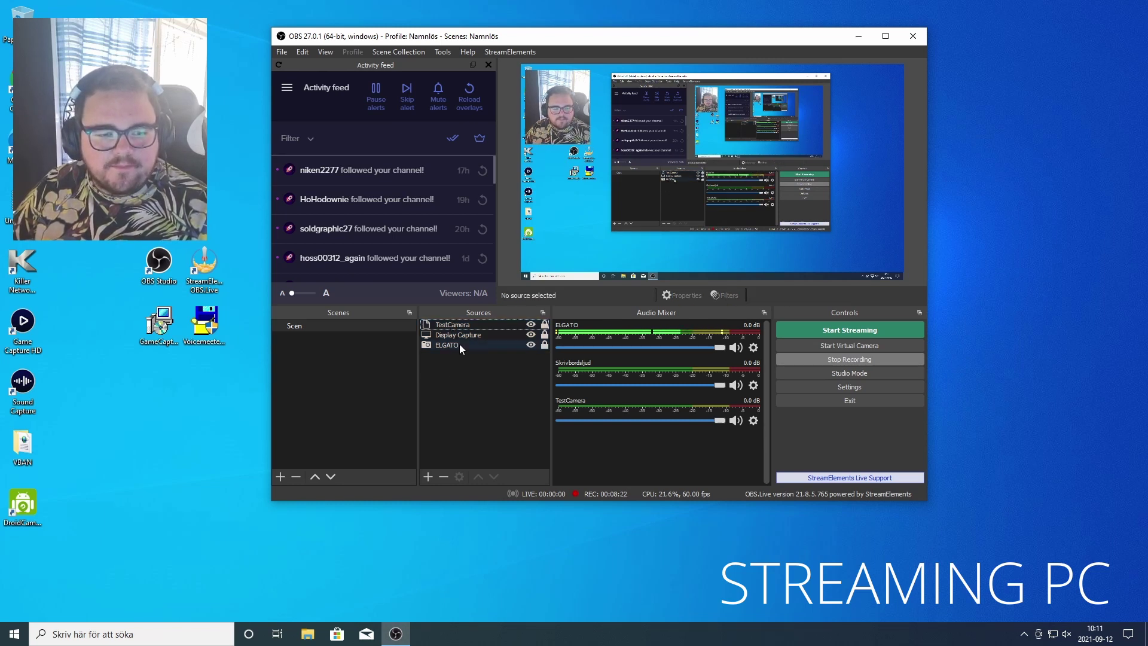
Add a new Video Capture Device source in OBS.
right_click(444, 374)
mouse_move(480, 386)
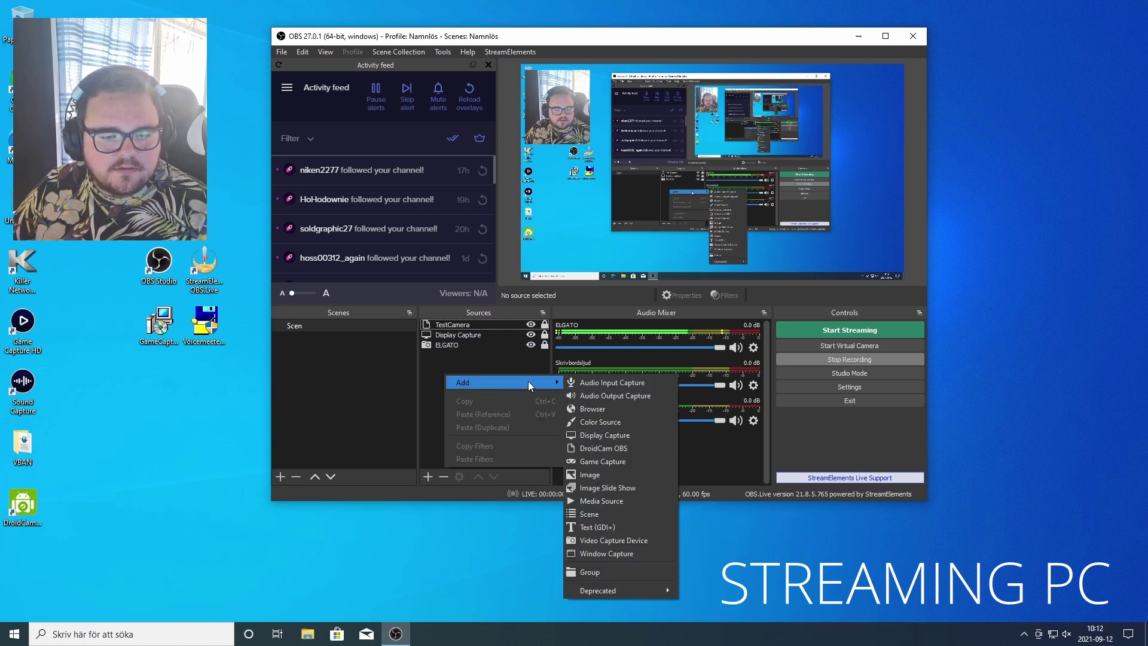
left_click(622, 540)
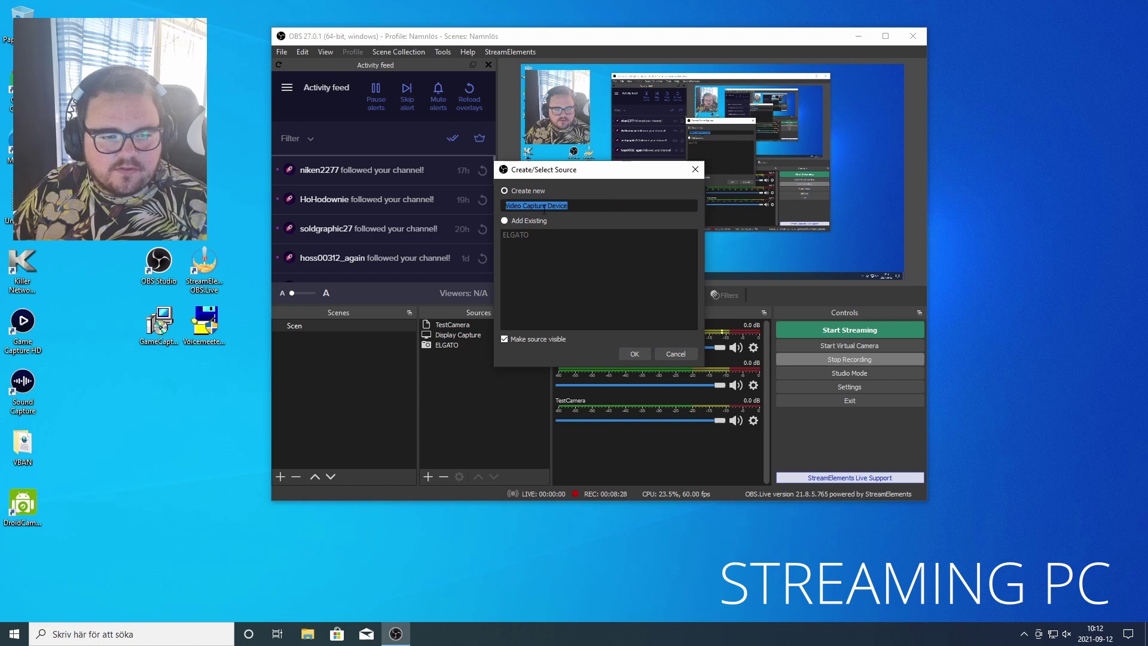
left_click(634, 354)
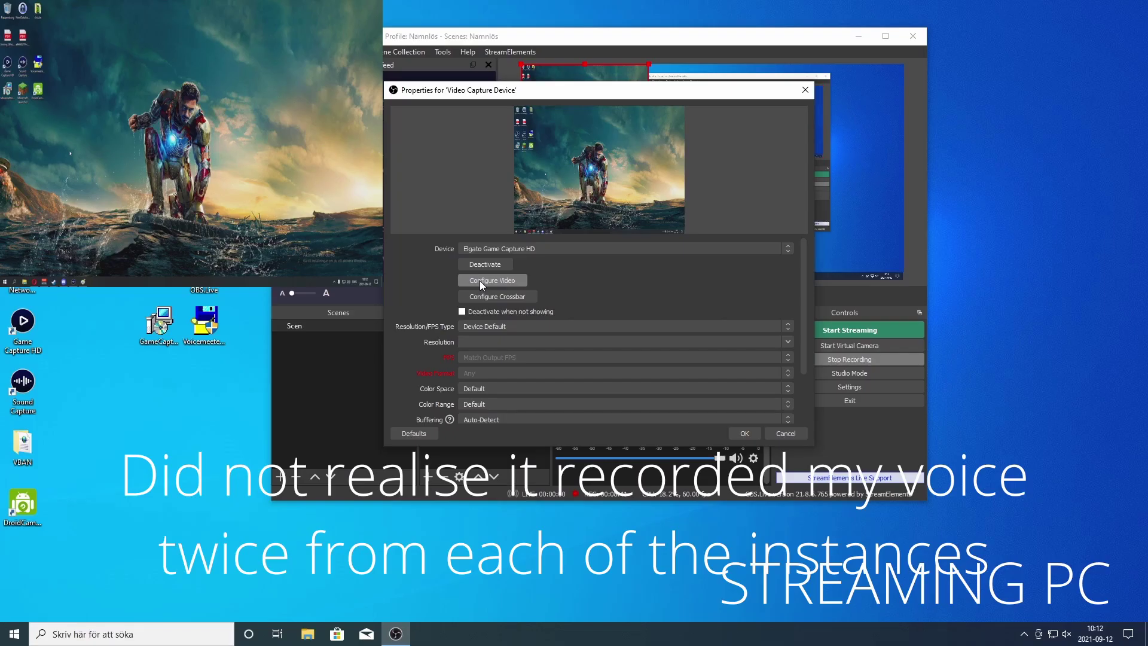
Set the Elgato capture input source to PC, close its settings and apply the properties.
left_click(480, 282)
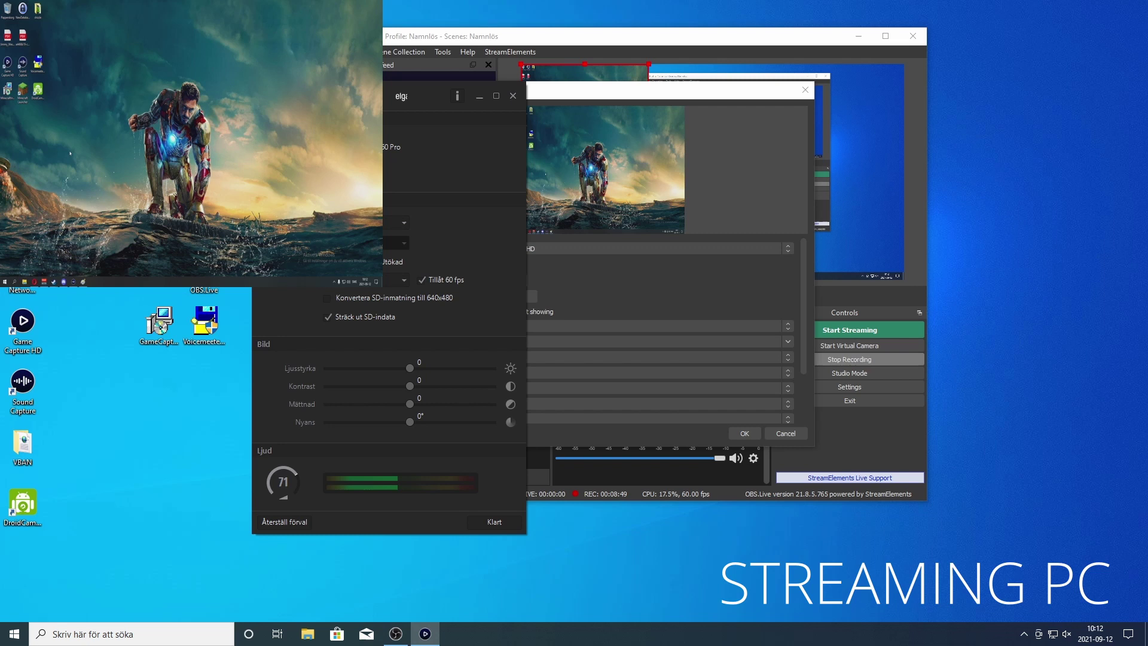
left_click(394, 279)
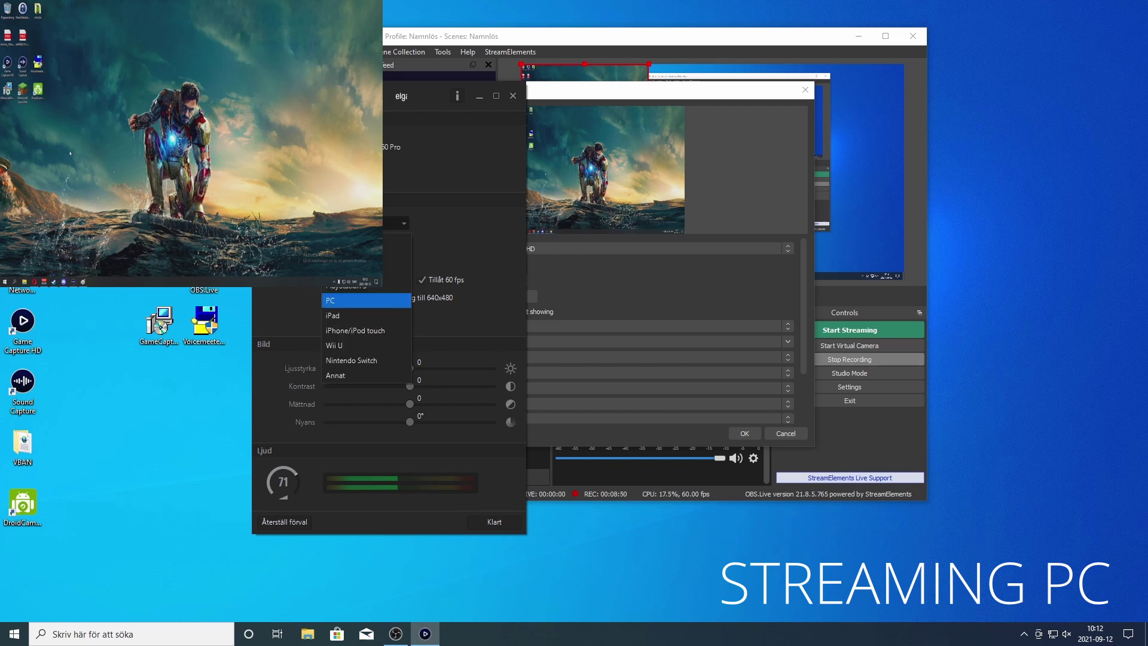
left_click(372, 293)
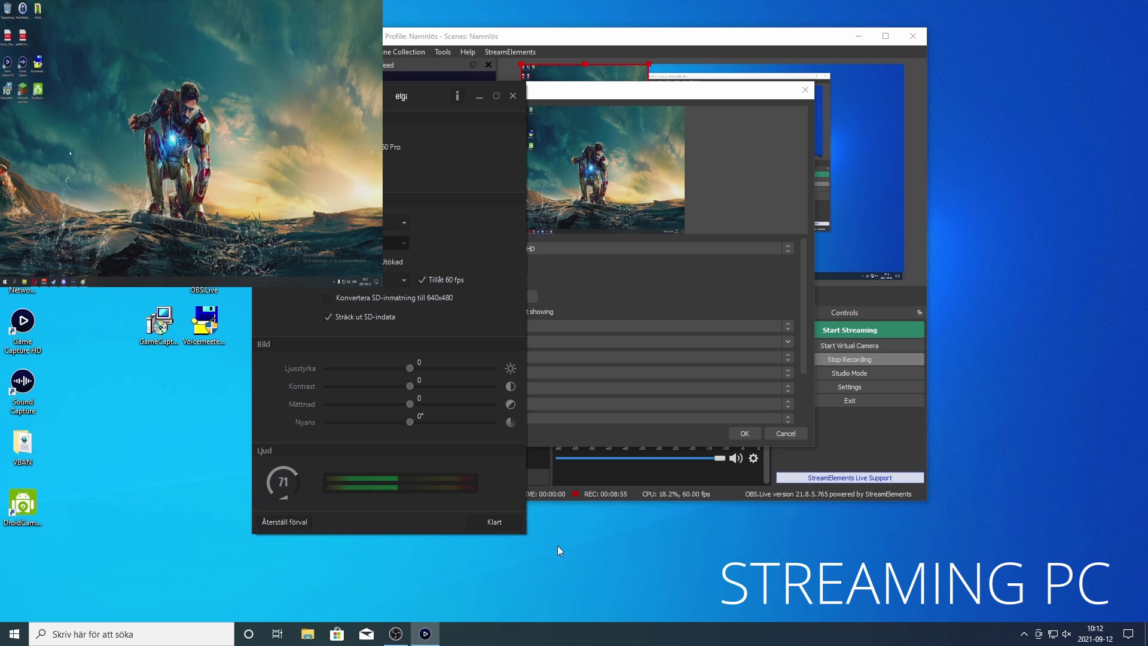
left_click(500, 518)
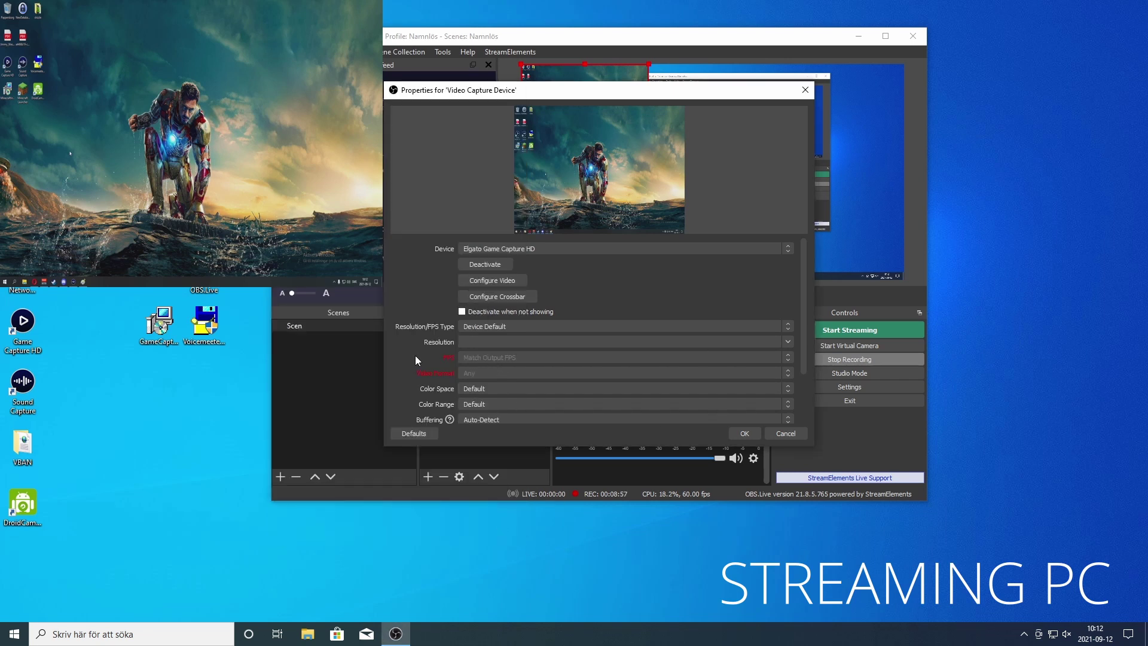
scroll(415, 356, "down", 2)
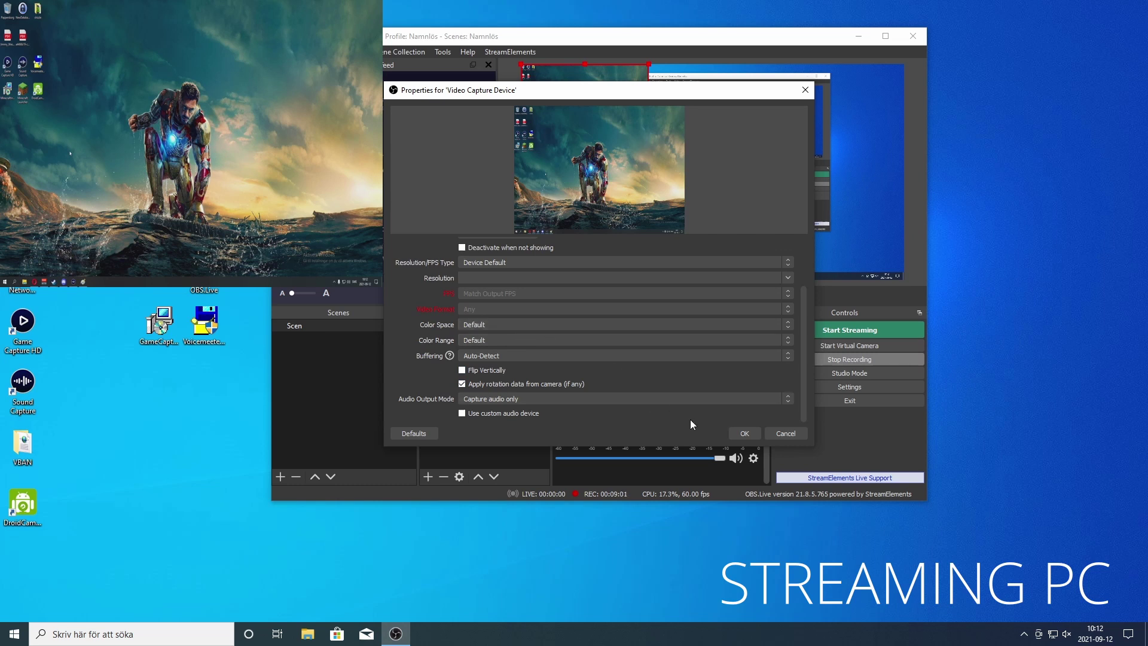
left_click(745, 435)
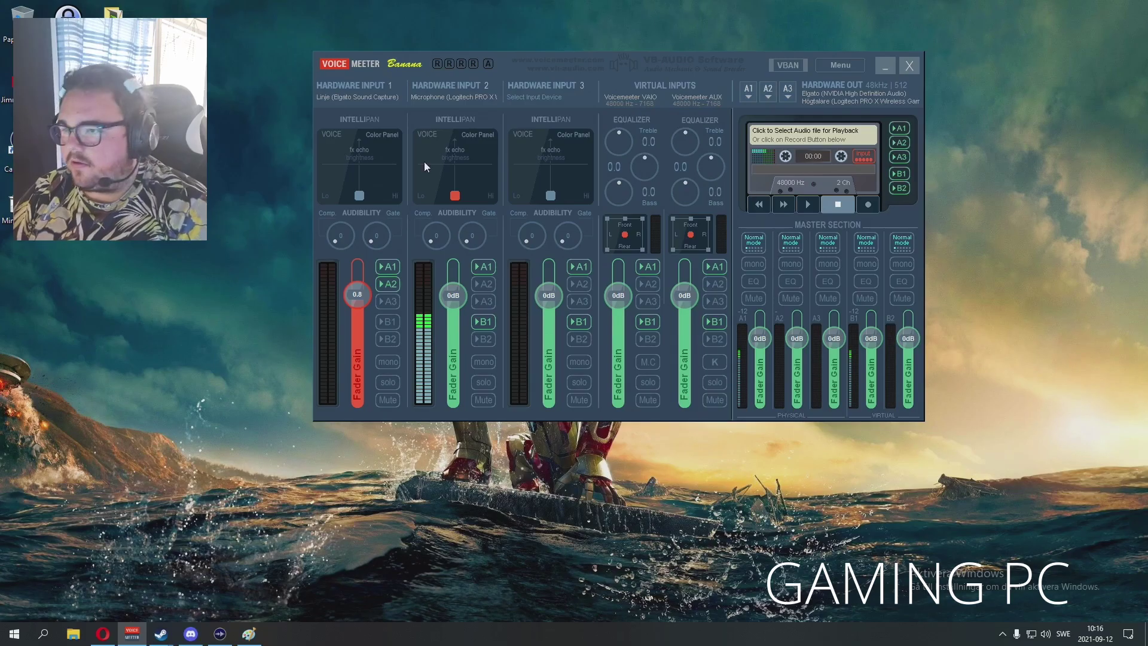
mouse_move(523, 60)
left_mouse_down()
mouse_move(540, 60)
mouse_move(524, 69)
left_mouse_up()
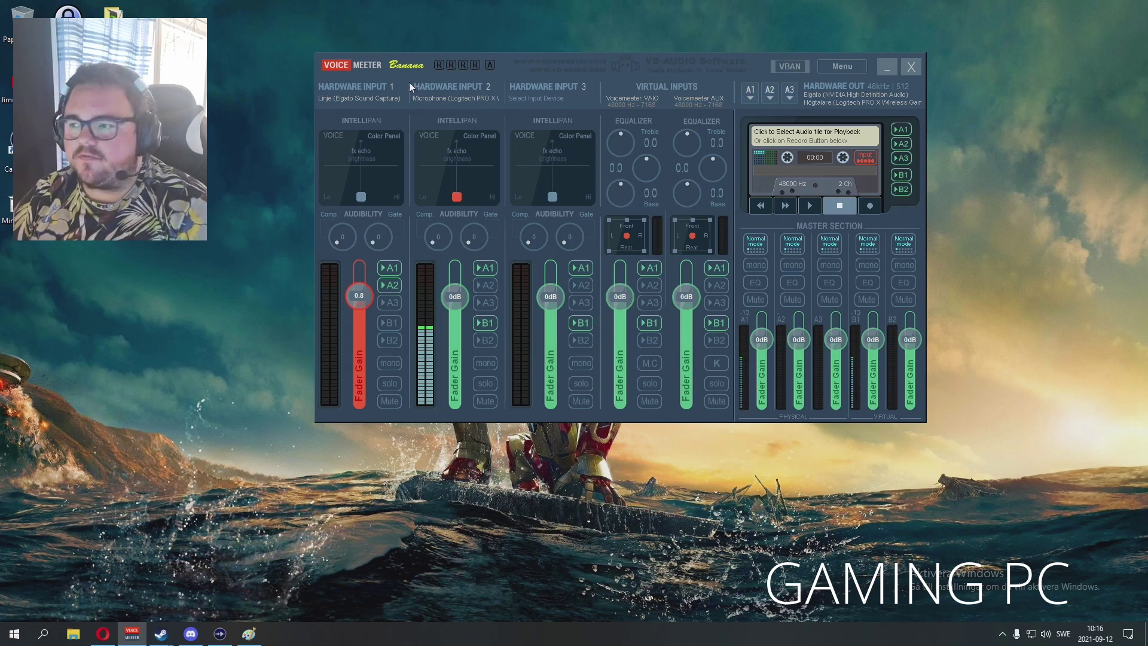
left_click_drag(512, 62, 527, 56)
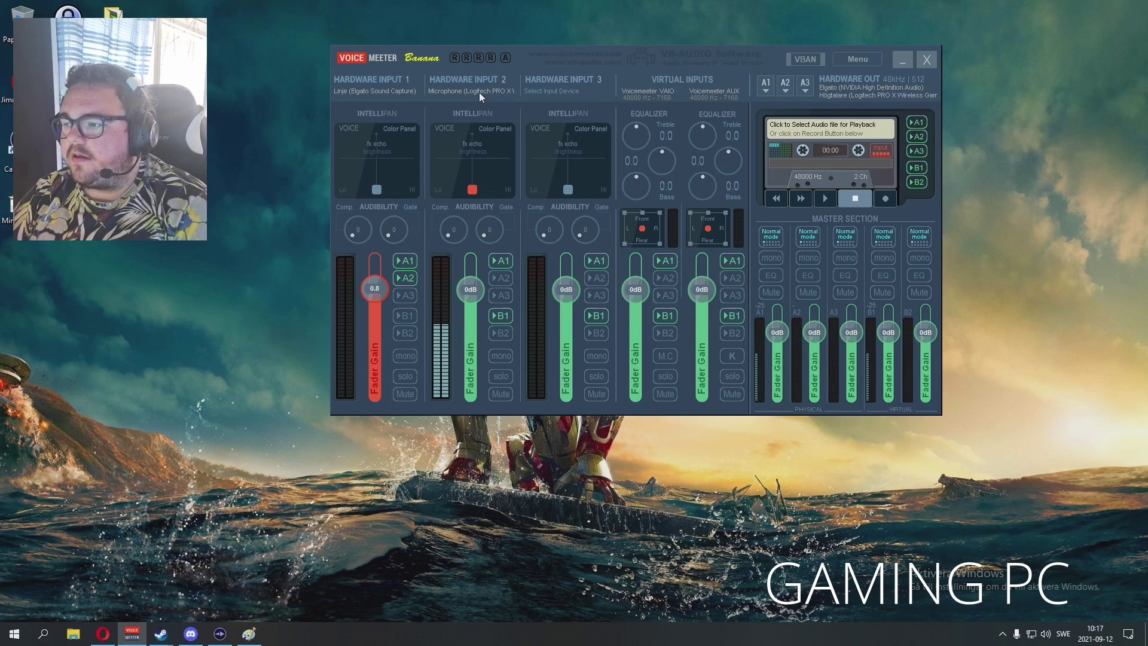
Set Hardware Input 1 to WDM: Linje (Elgato Sound Capture) and check Spotify test audio.
left_click(350, 91)
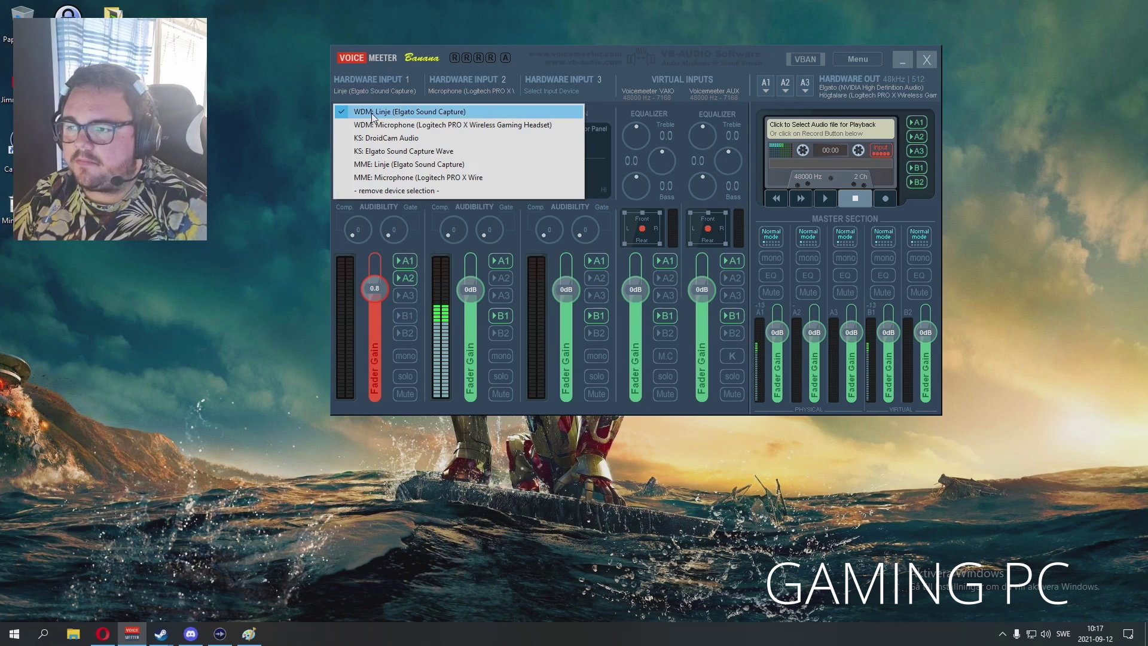
left_click(421, 115)
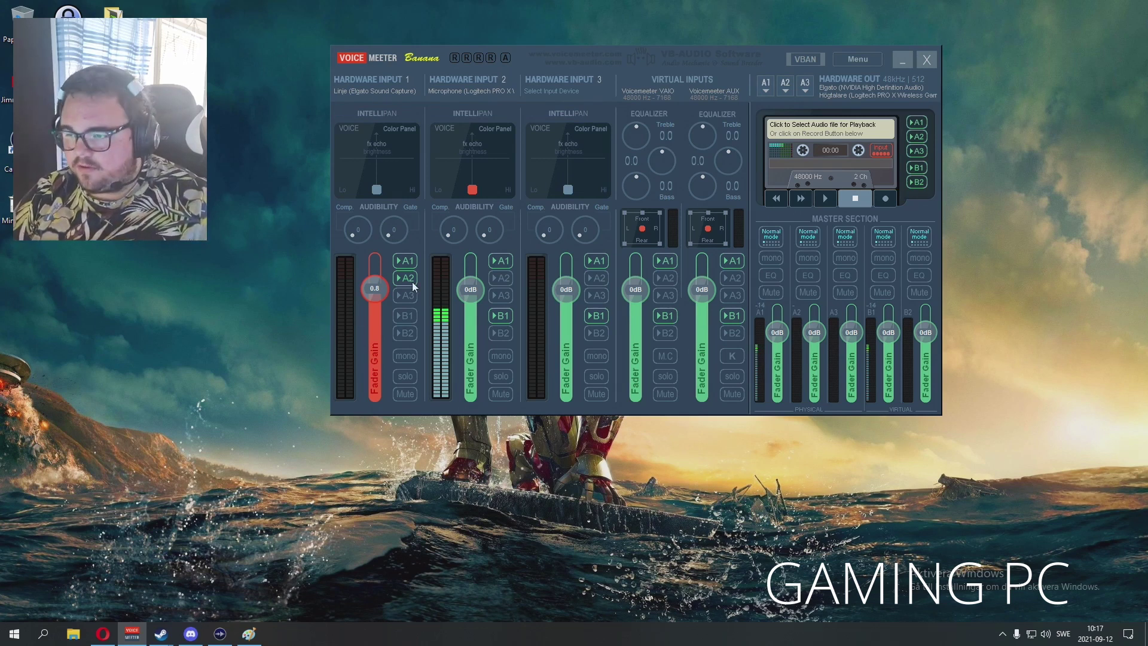
left_click(103, 634)
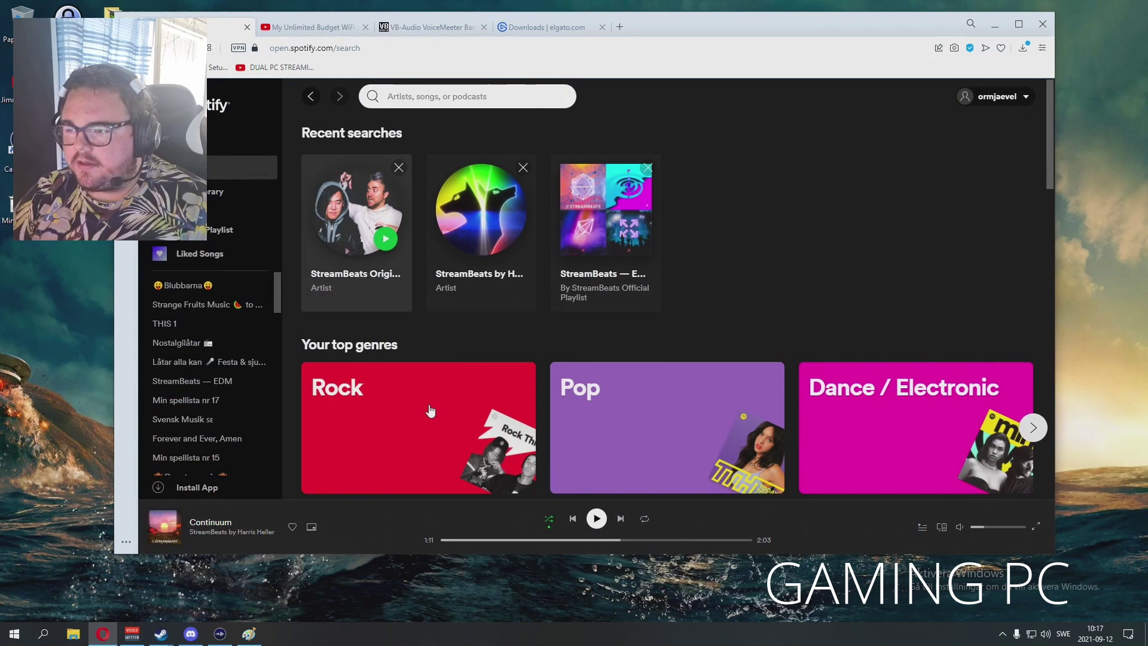
left_click(994, 24)
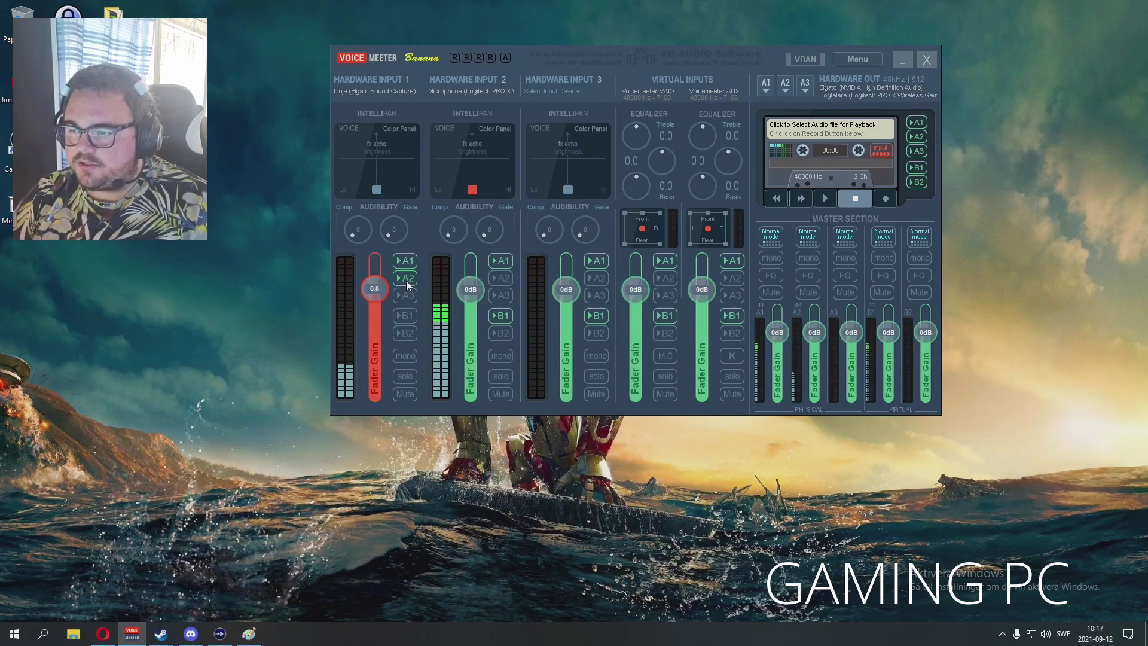
Turn off A2 on input 1 and confirm A2 stays on the Logitech PRO X headset.
left_click(406, 279)
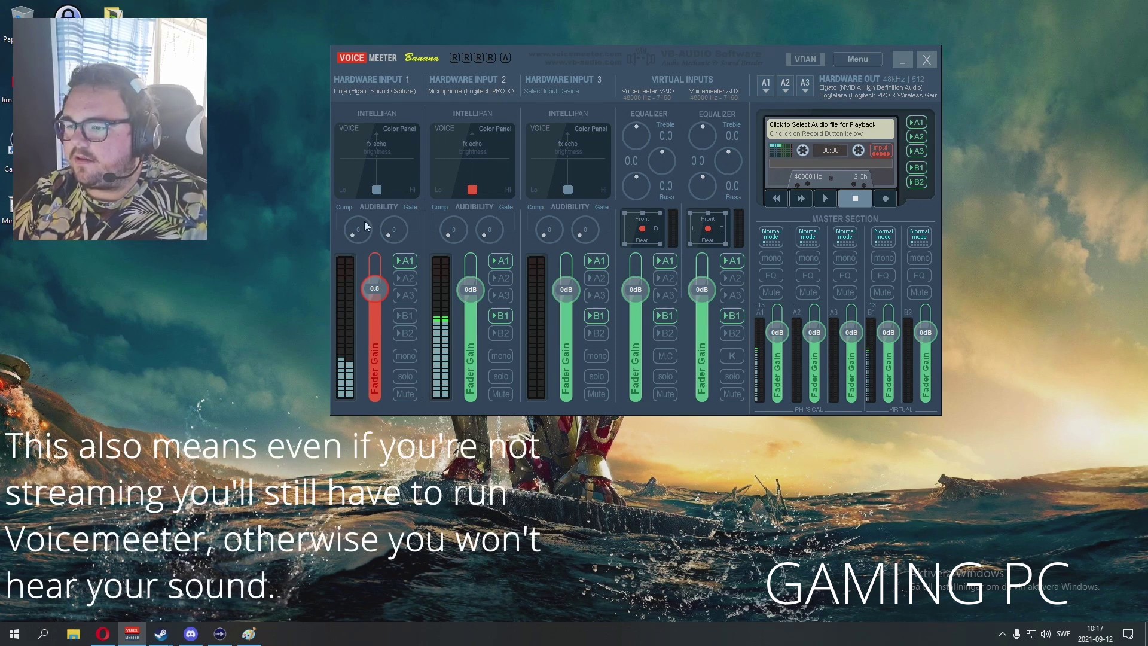
left_click(787, 89)
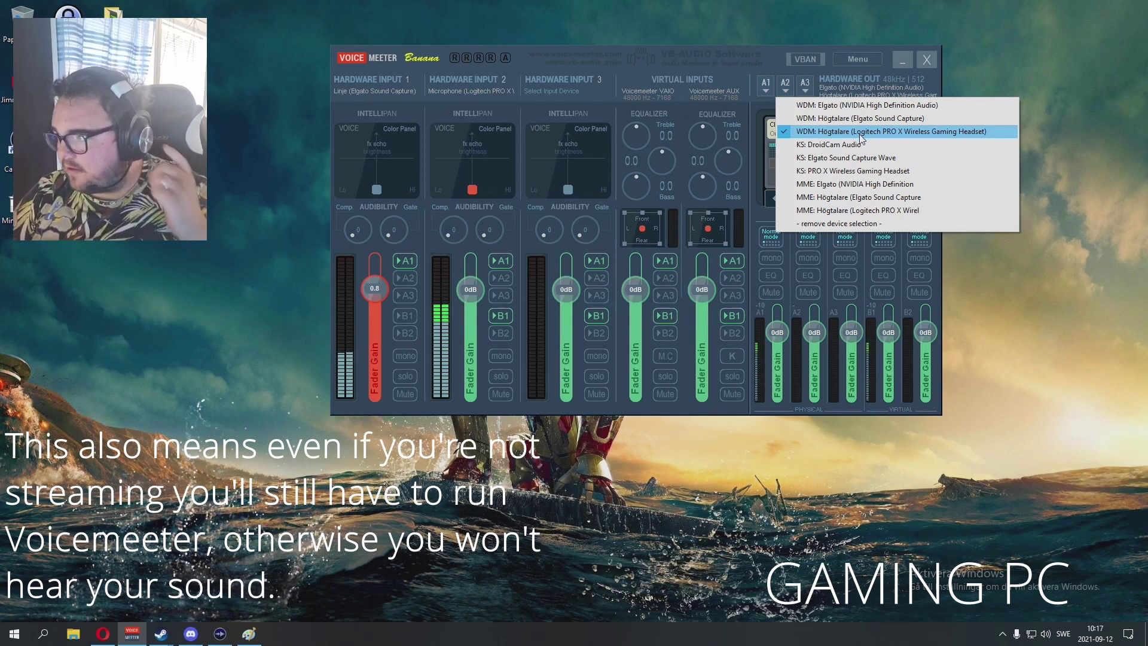
left_click(768, 48)
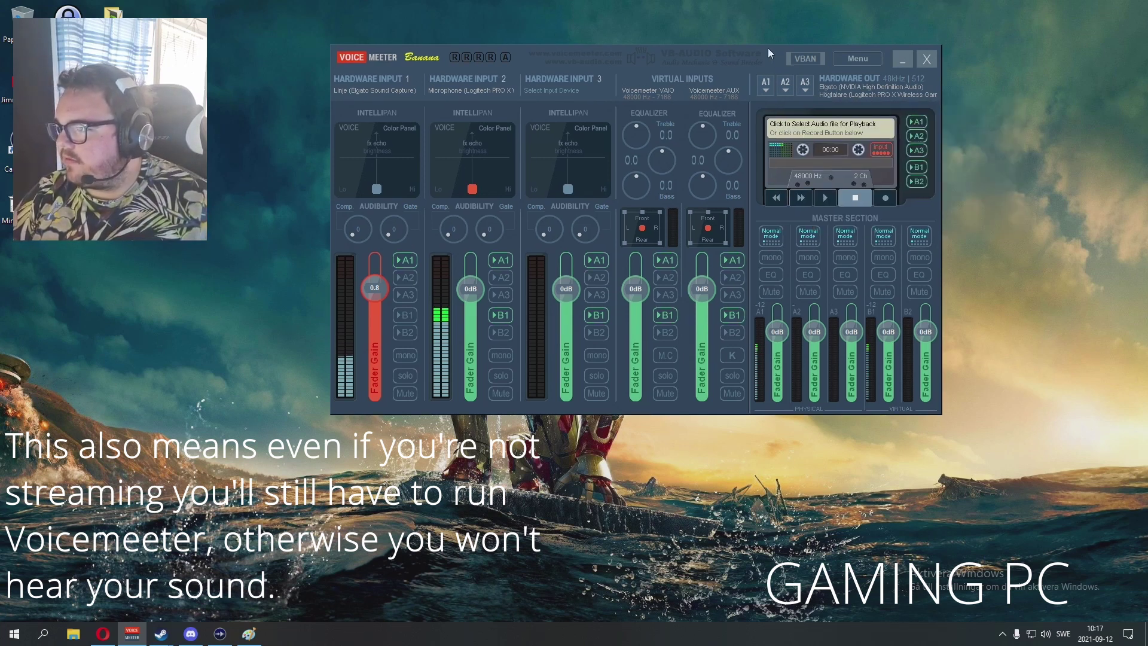
Turn off A2 on Hardware Input 2 and keep WDM: Elgato as the A1 output.
left_click_drag(768, 47, 774, 42)
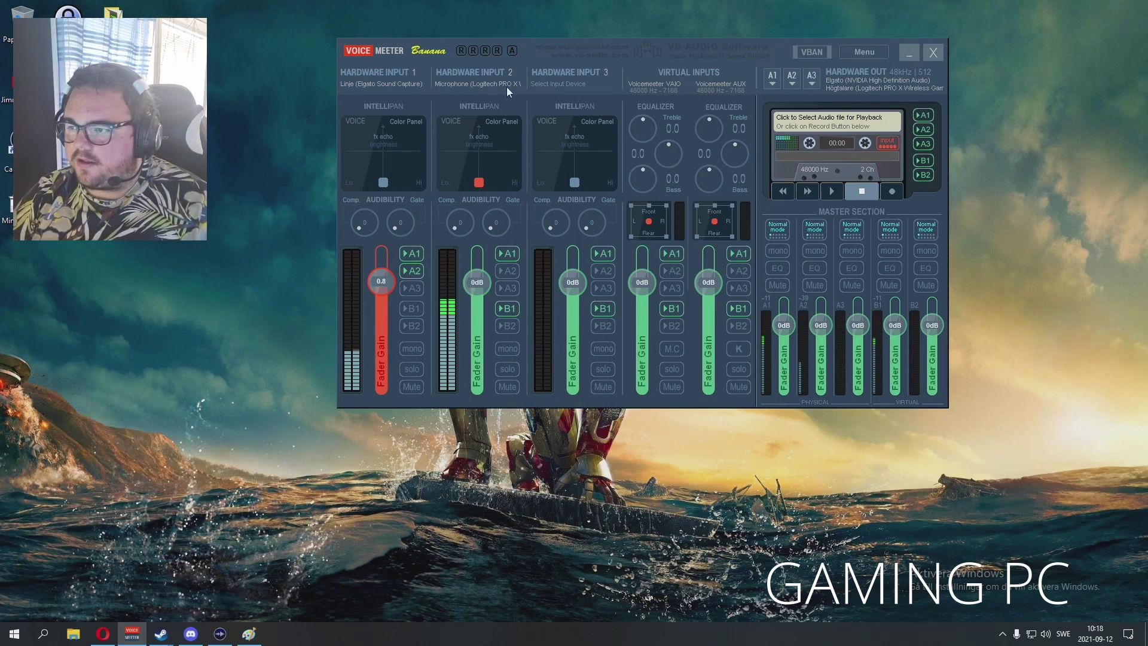
left_click(510, 272)
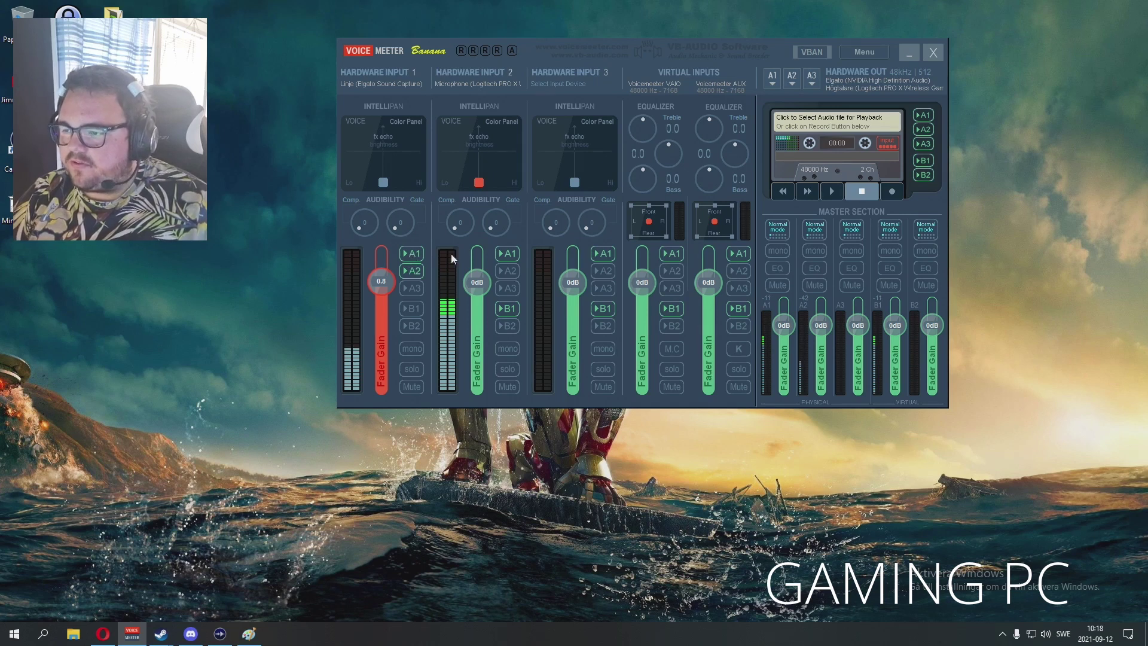
left_click(771, 78)
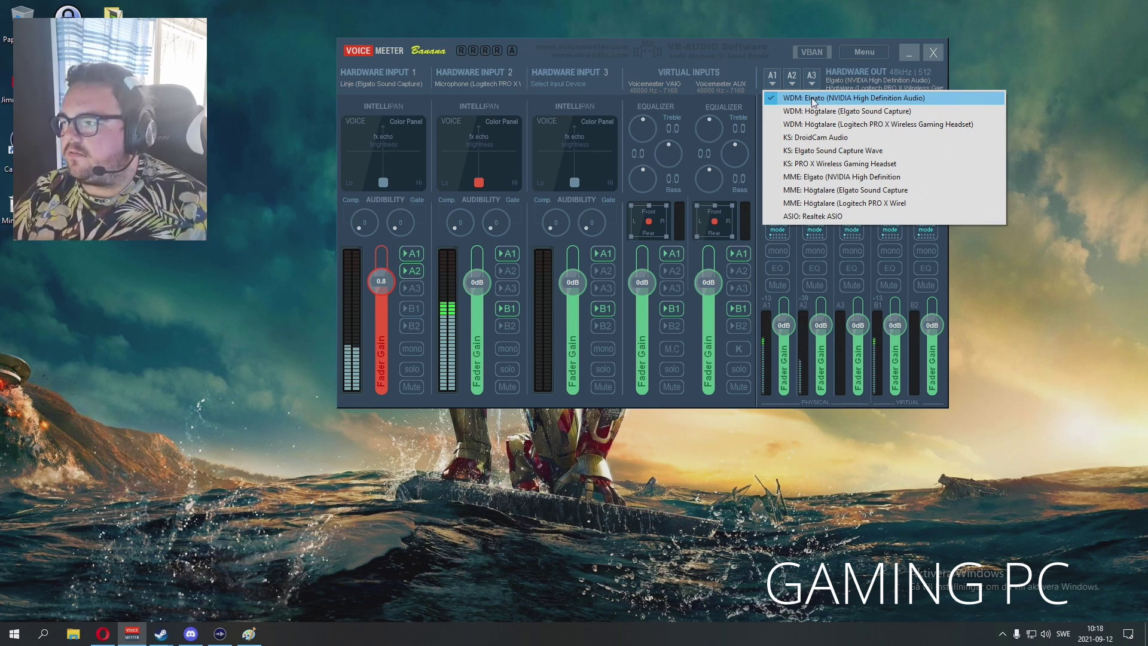
left_click(685, 48)
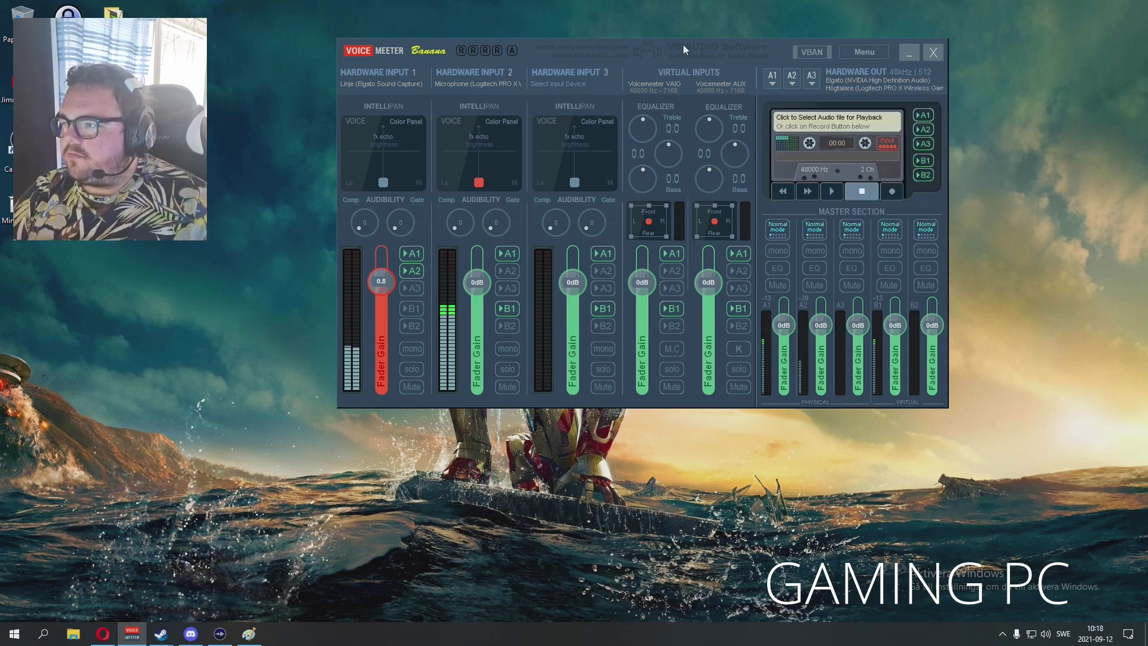
Pause the Spotify music in Opera and minimize the browser.
left_click(103, 634)
left_click(596, 518)
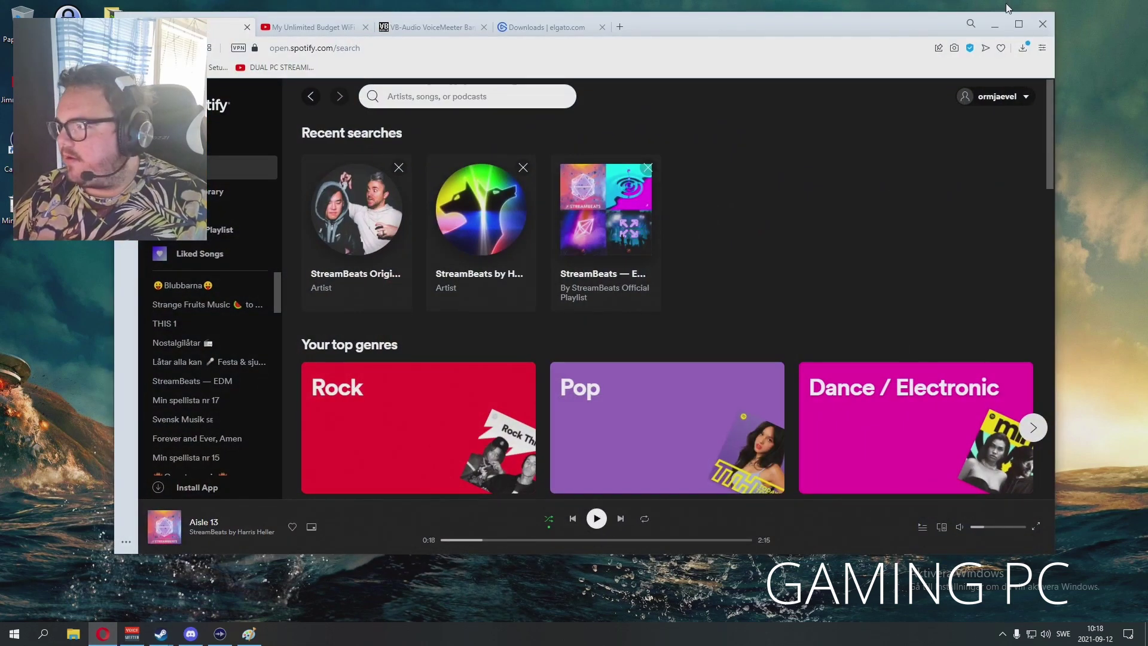
left_click(994, 27)
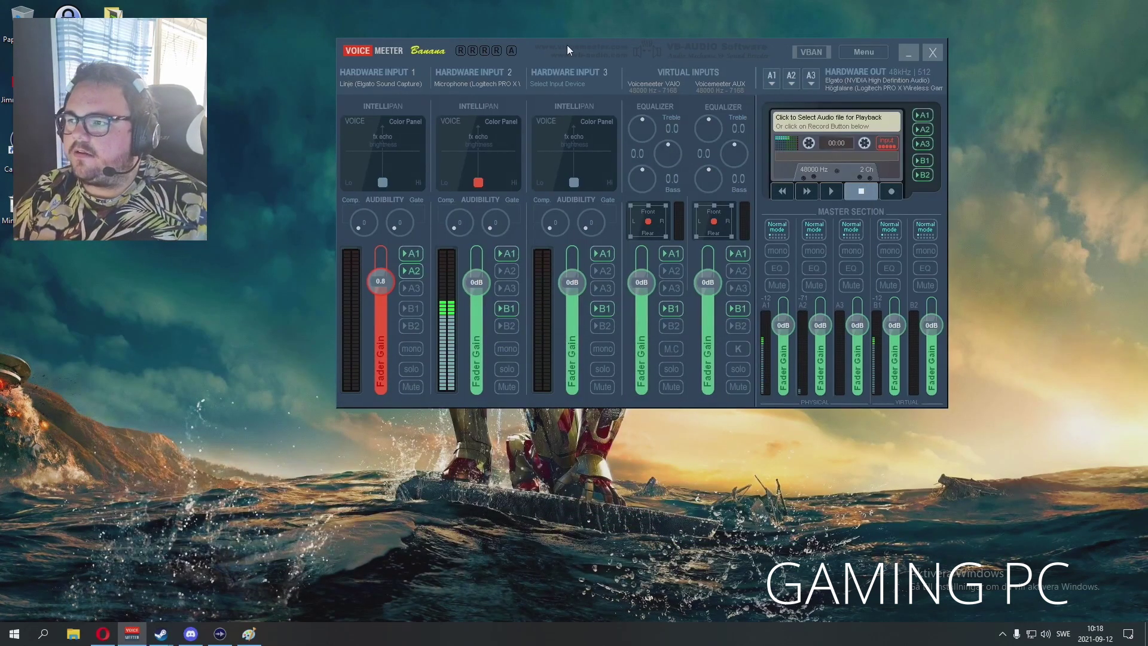
left_click_drag(567, 44, 540, 37)
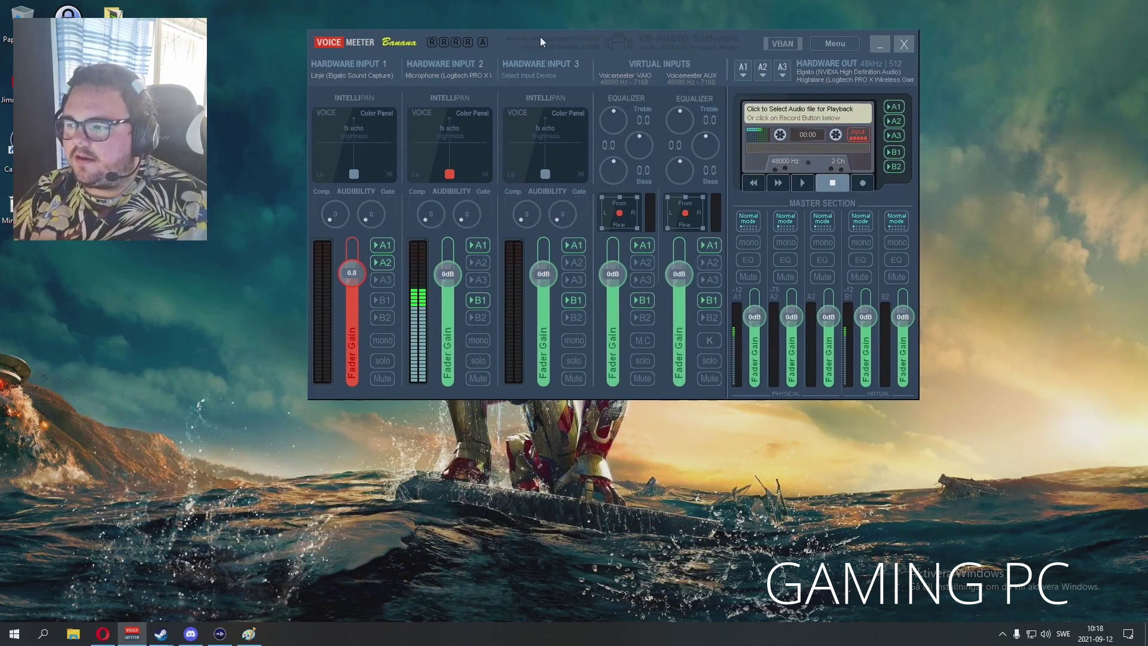
left_click(350, 70)
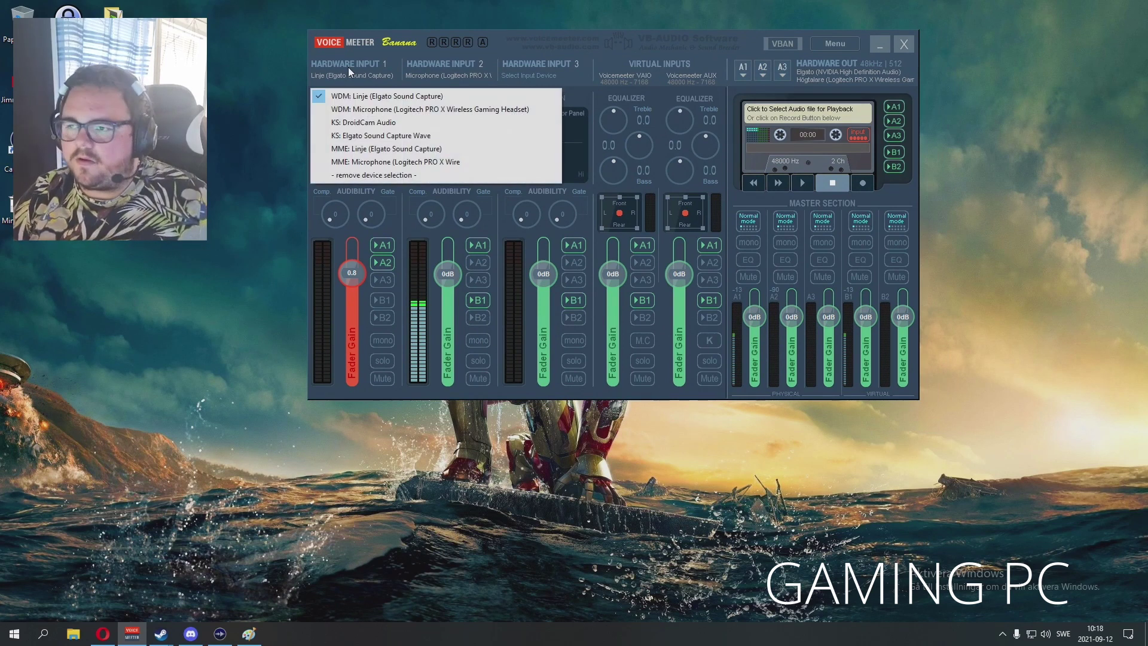
left_click(383, 97)
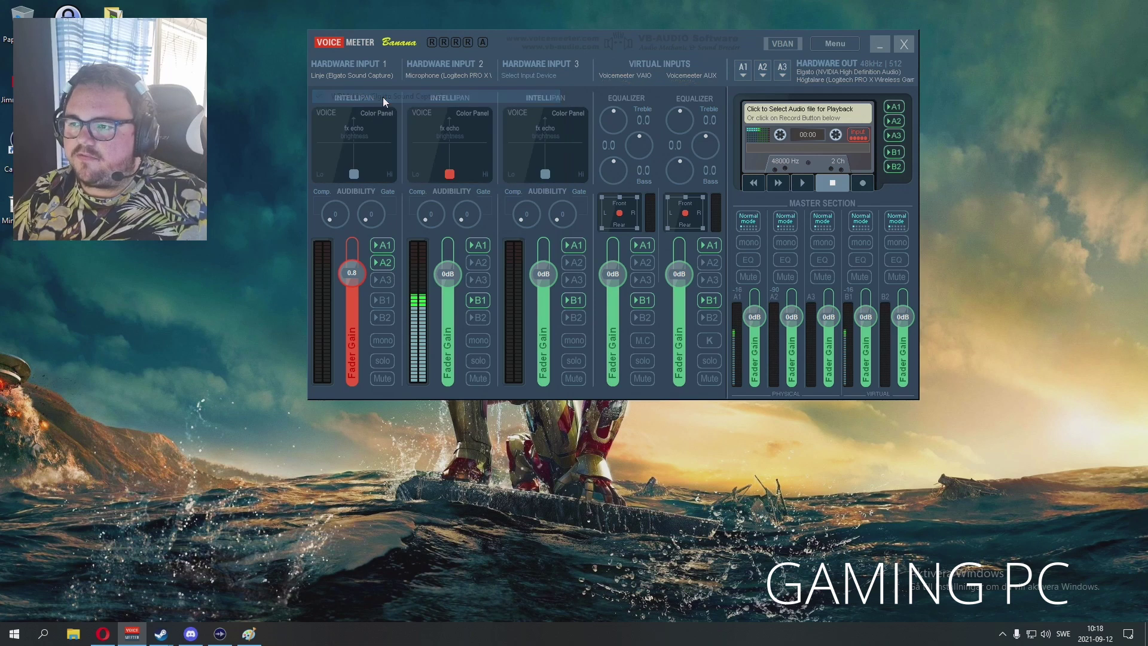
left_click(457, 65)
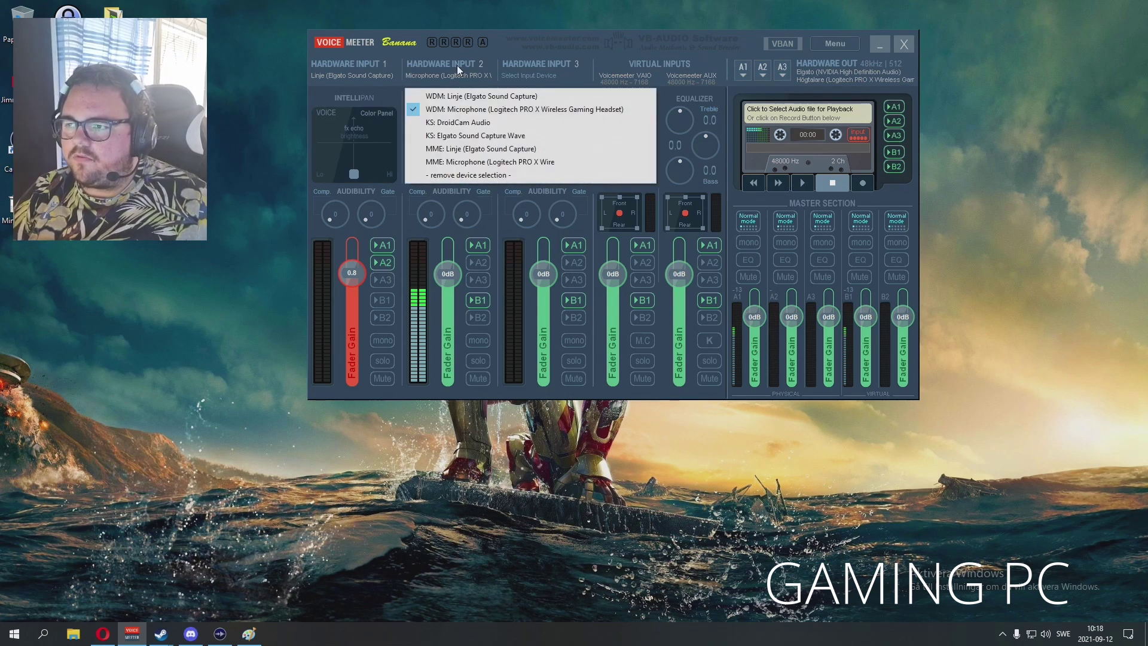
left_click(454, 109)
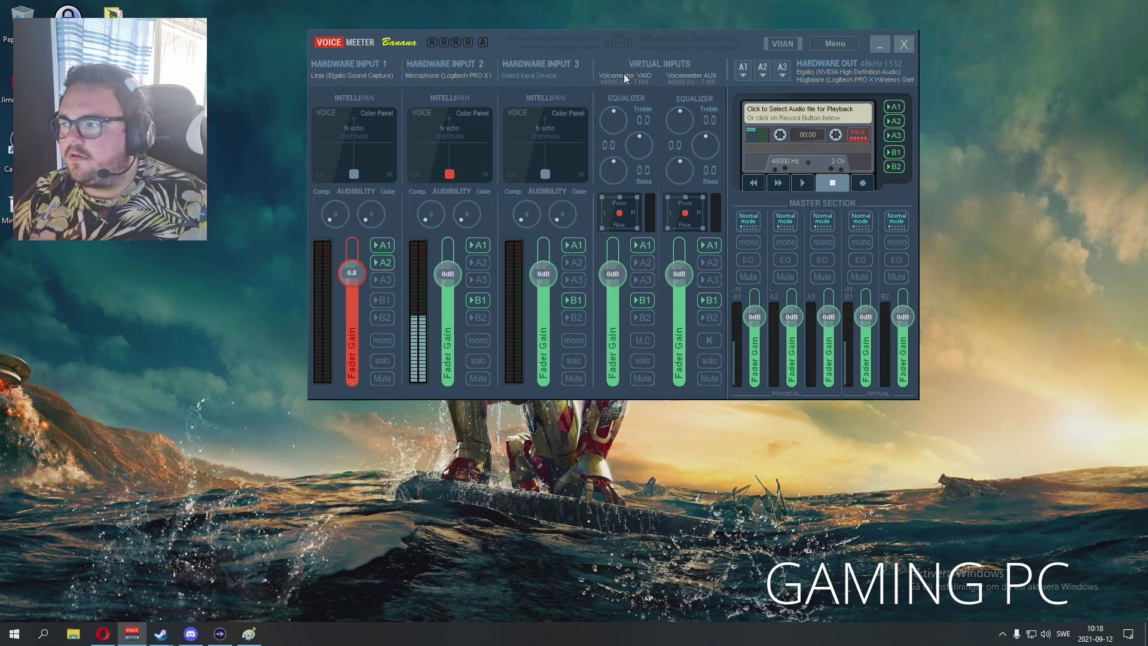
left_click(743, 74)
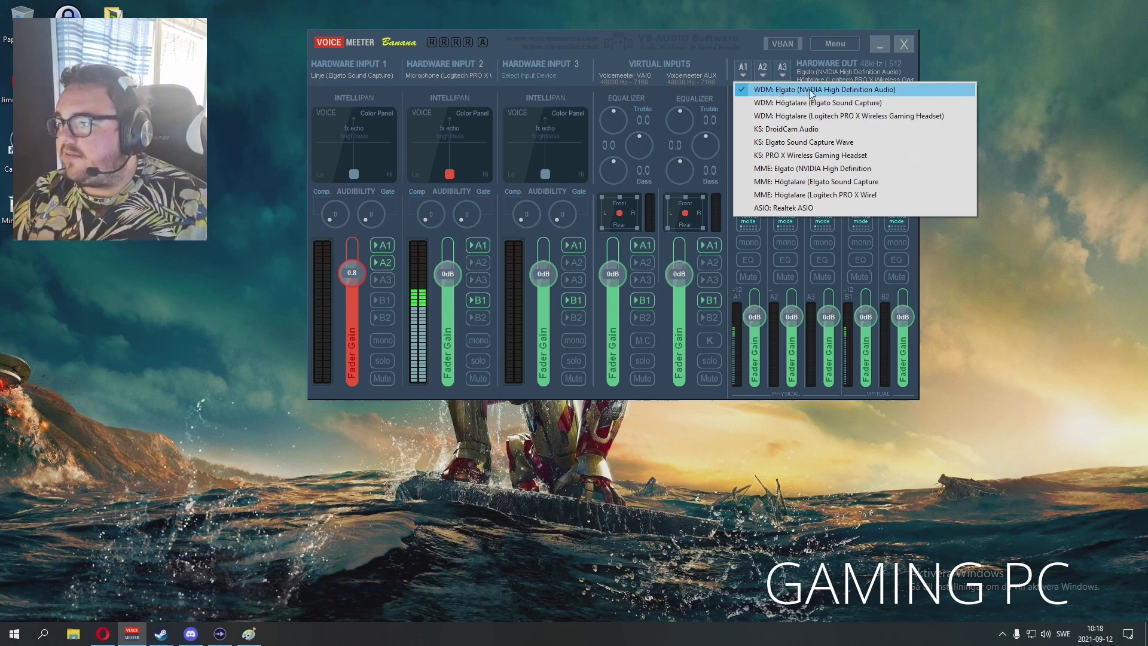
left_click(877, 91)
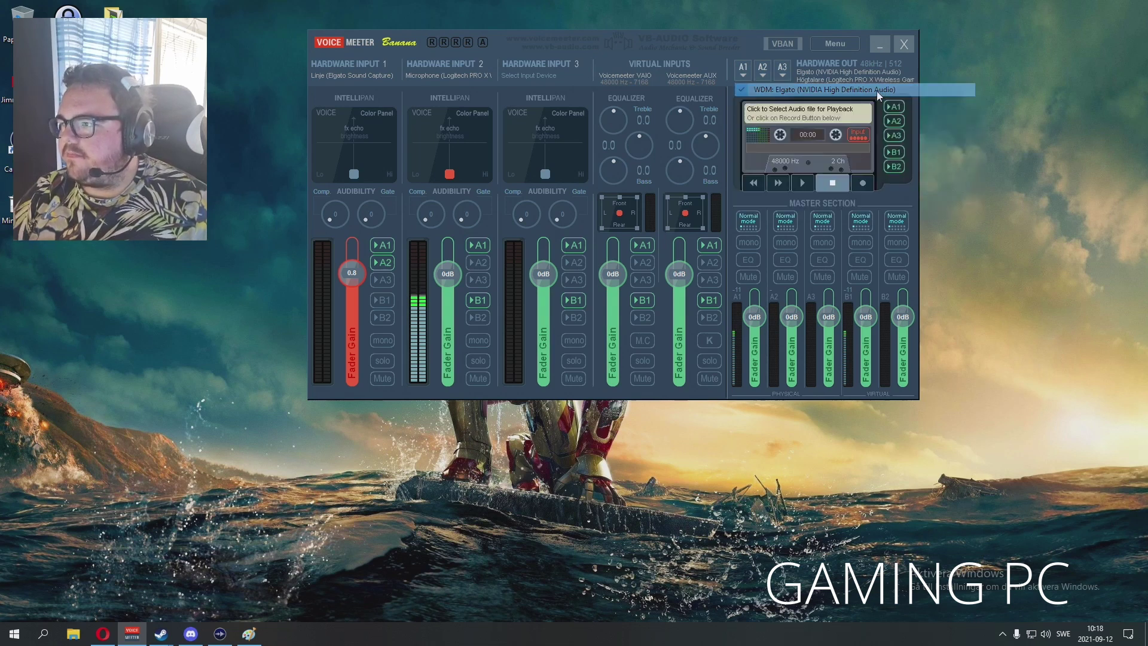
left_click(762, 71)
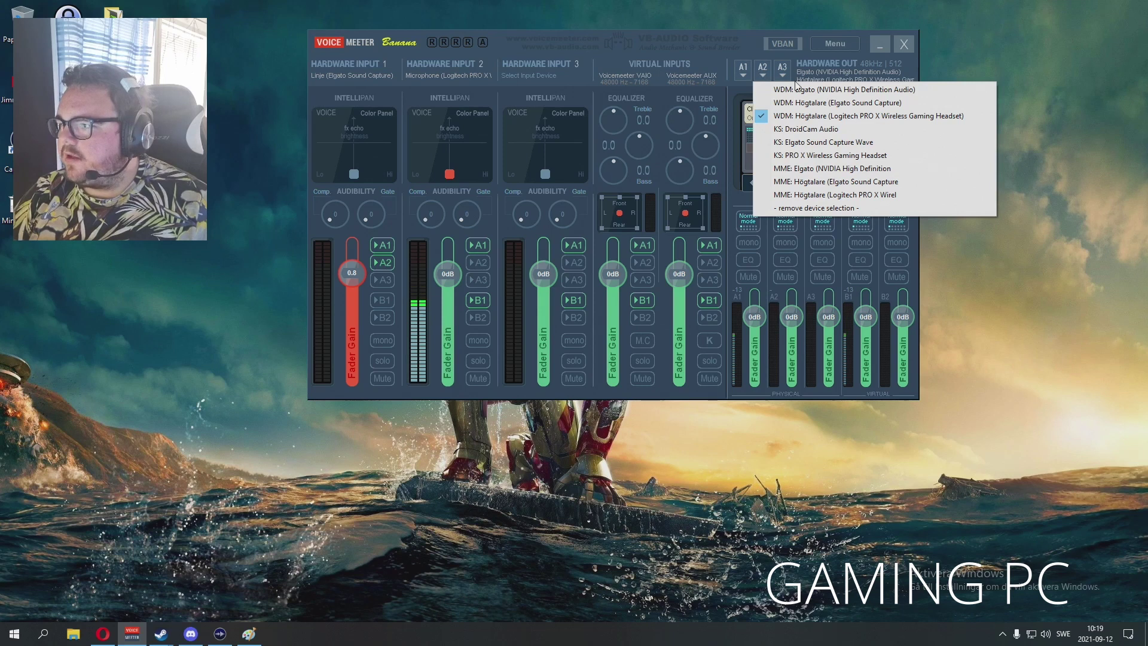
left_click(833, 117)
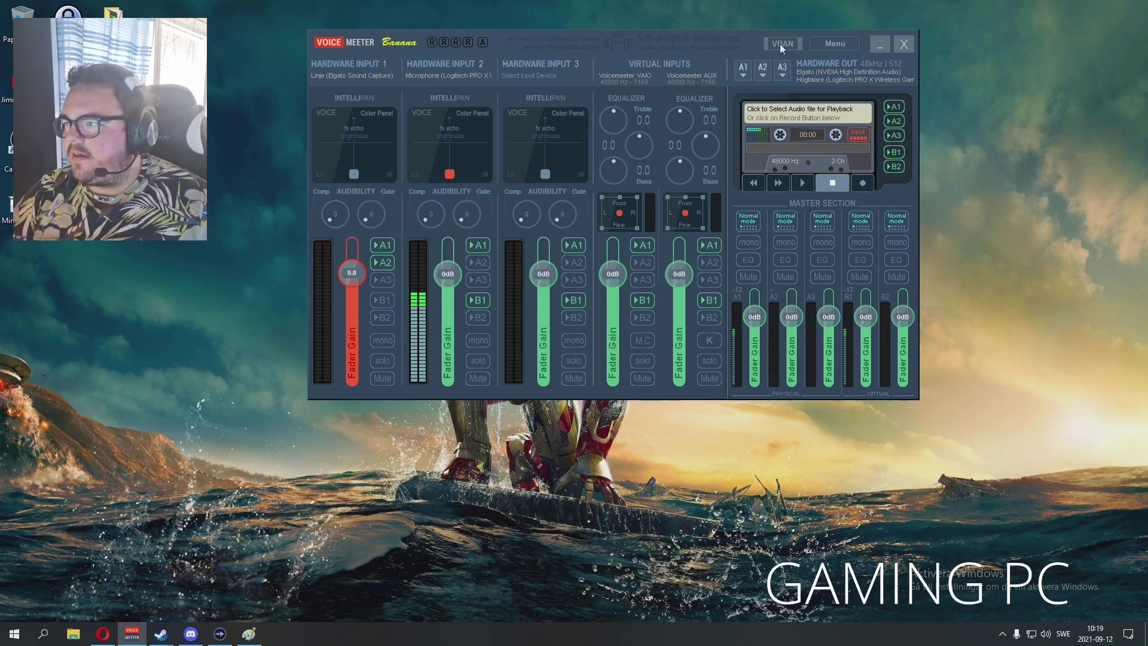
Move the VoiceMeeter Banana mixer window slightly left and down.
left_click_drag(720, 37, 686, 46)
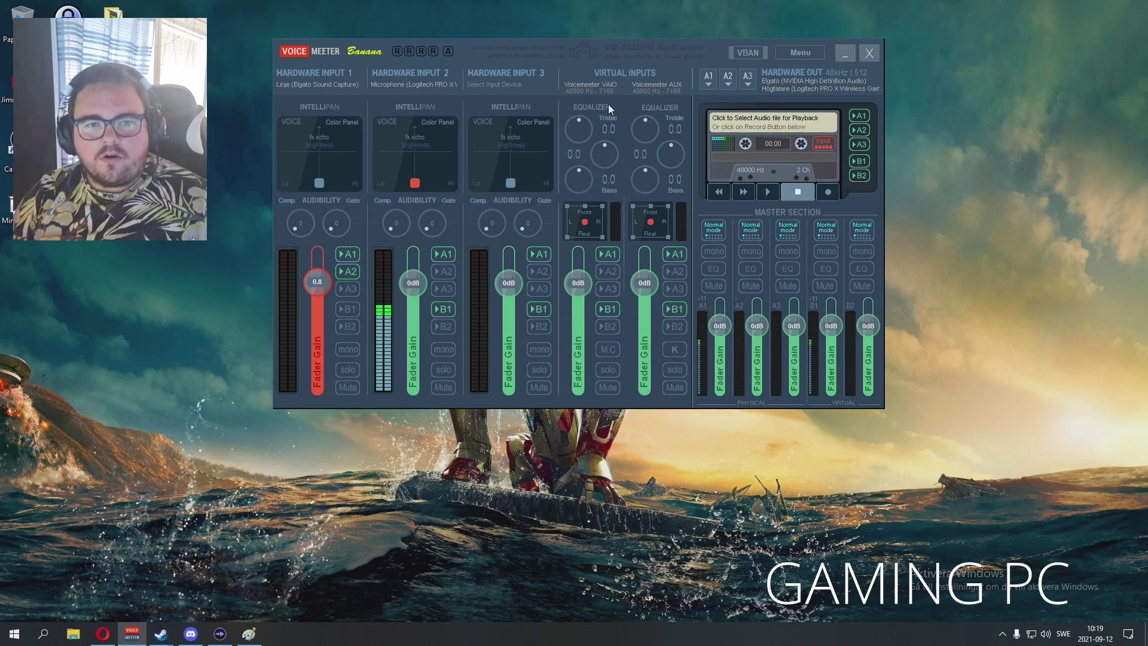